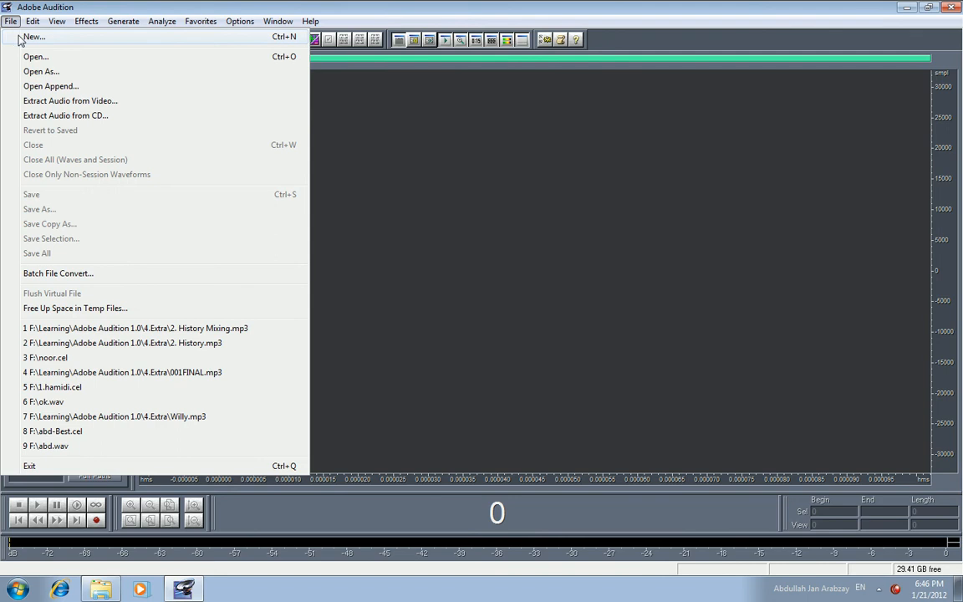
# Step: Open the waveform "2. History" from the Adobe Audition 1.0 folder and play its beginning
pyautogui.click(35, 58)
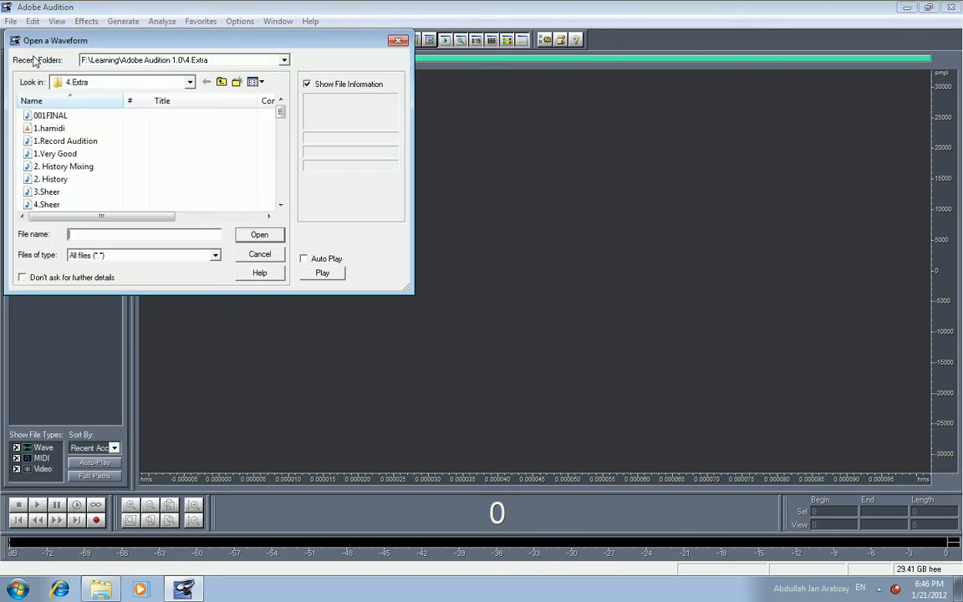
pyautogui.click(222, 82)
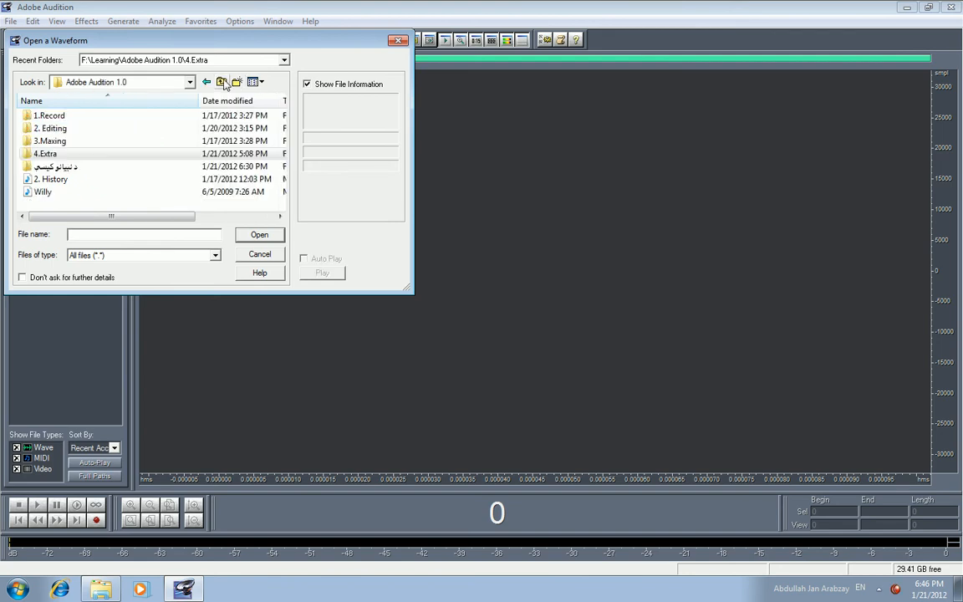
pyautogui.click(53, 183)
pyautogui.click(314, 259)
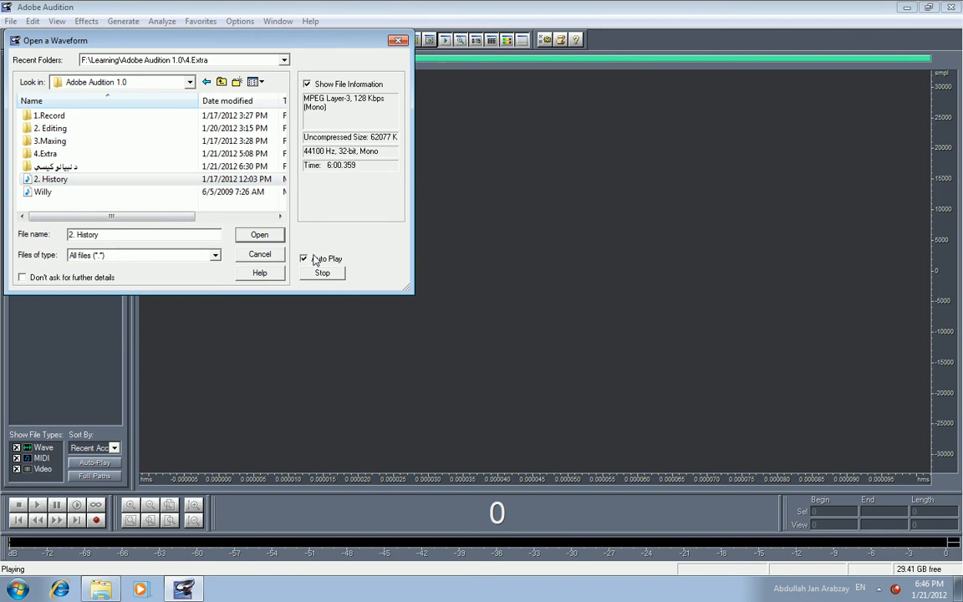
pyautogui.click(261, 236)
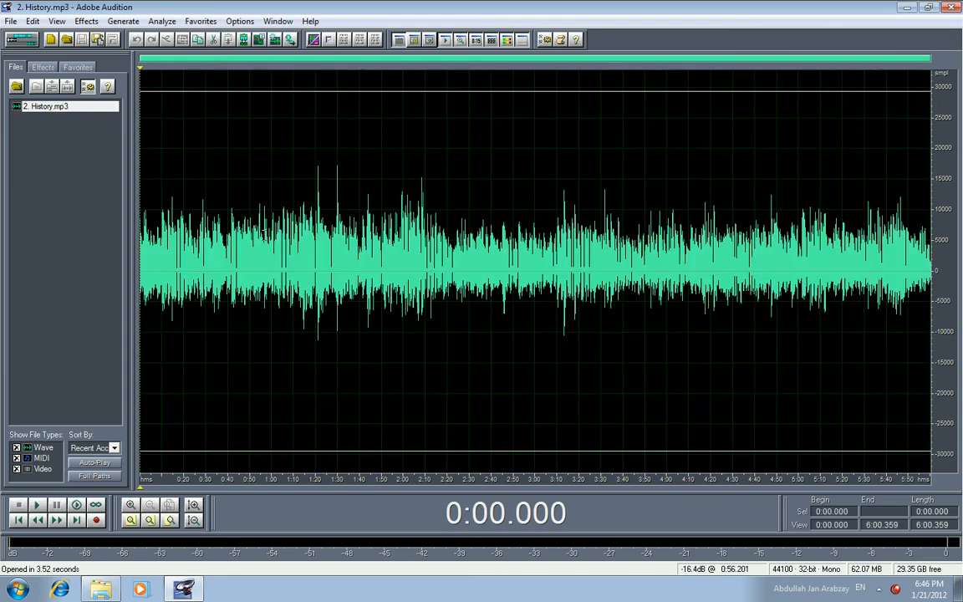
pyautogui.press('space')
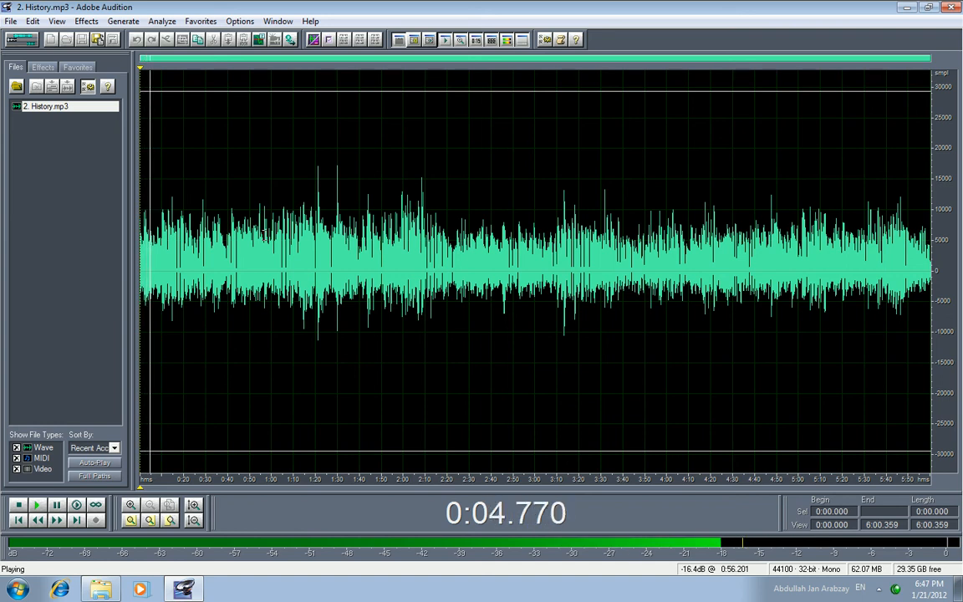
pyautogui.press('space')
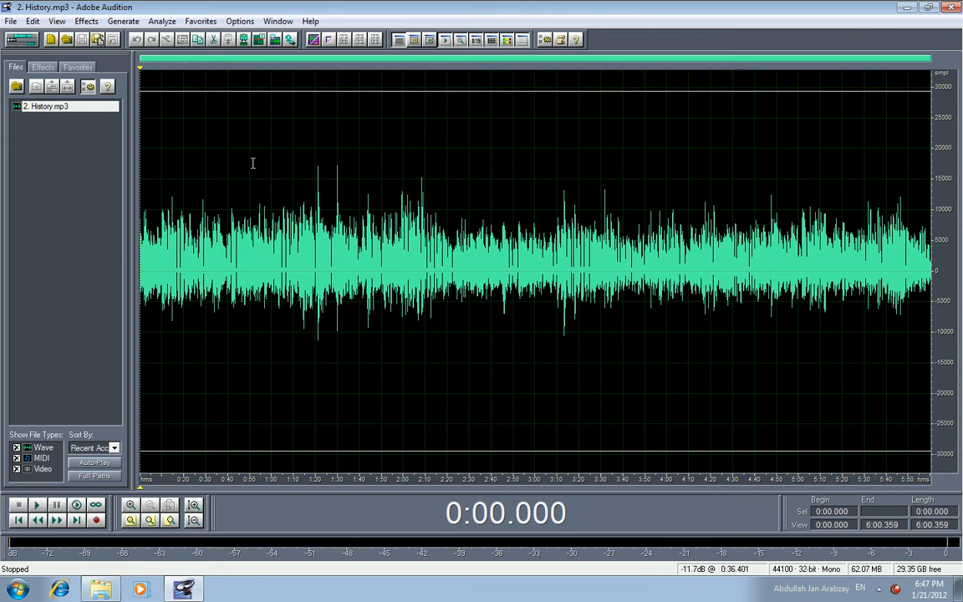
# Step: Switch to the multitrack view and insert 2. History.mp3 into Track 1
pyautogui.click(22, 39)
pyautogui.rightClick(270, 106)
pyautogui.moveTo(344, 116)
pyautogui.click(477, 214)
# Step: Insert the audio of the Willy file into Track 2 with Audio from Video File, choosing from all file types
pyautogui.rightClick(260, 217)
pyautogui.moveTo(306, 223)
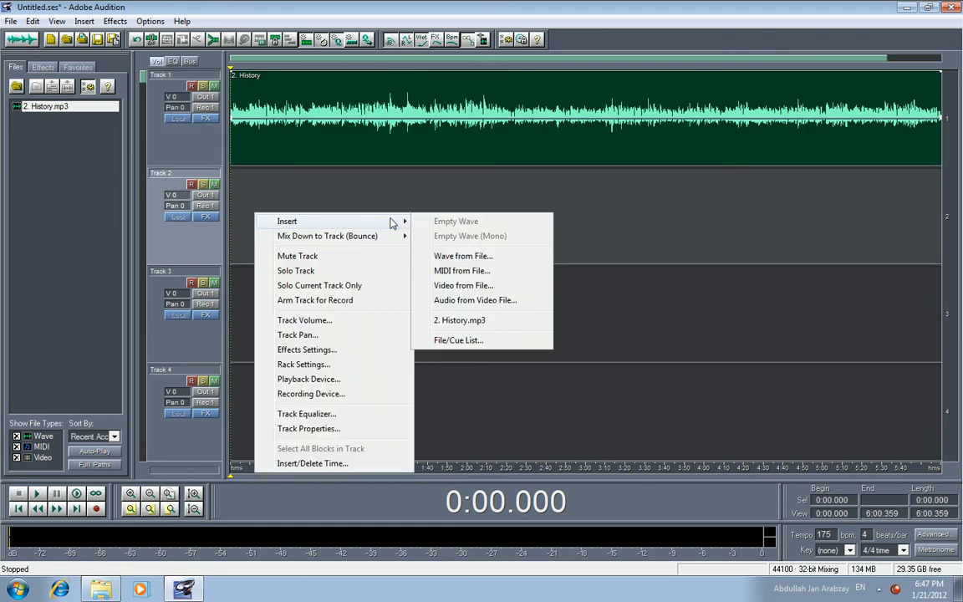
pyautogui.click(472, 300)
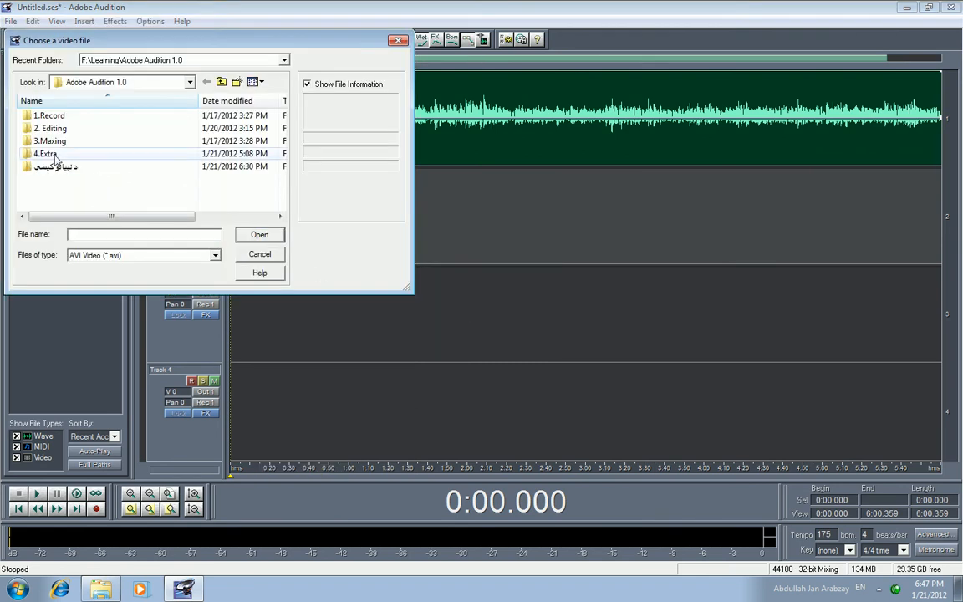
pyautogui.click(174, 258)
pyautogui.click(147, 272)
pyautogui.click(44, 191)
pyautogui.click(259, 235)
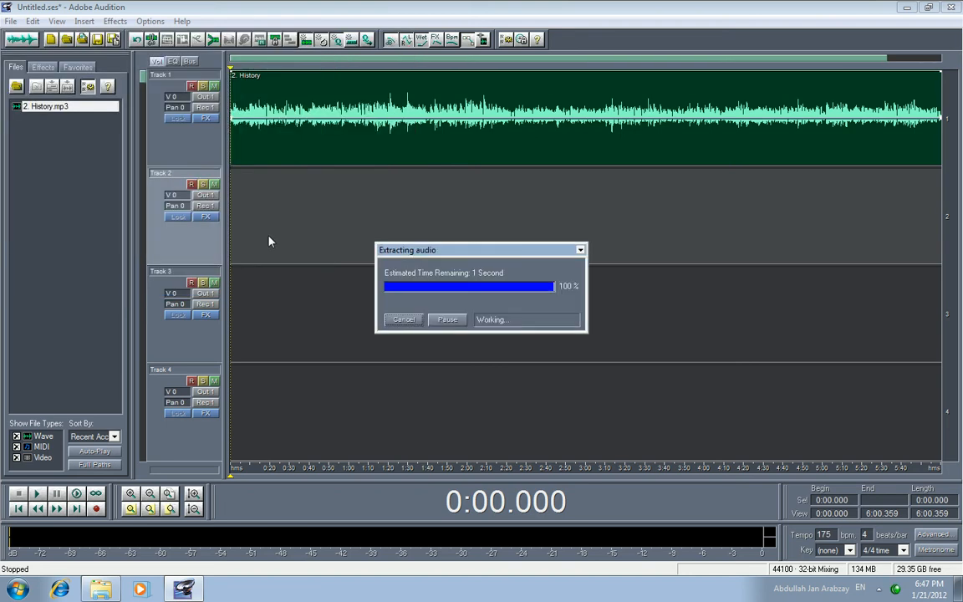
# Step: Shift the History clip on Track 1 to start at about 0:17 and play the mix from the beginning
pyautogui.rightClick(327, 133)
pyautogui.click(274, 124)
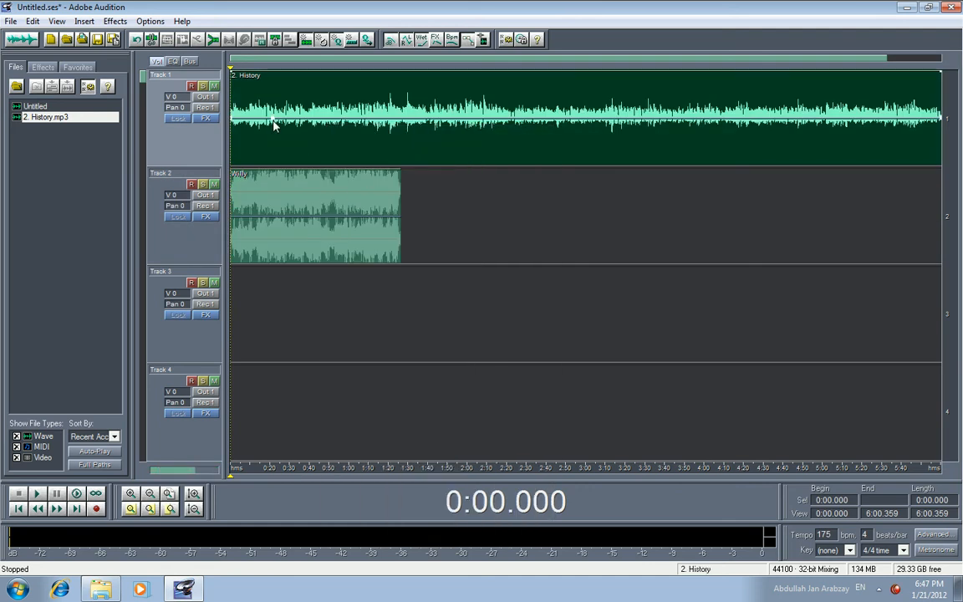
pyautogui.moveTo(291, 105); pyautogui.dragTo(326, 107)
pyautogui.click(295, 216)
pyautogui.click(233, 159)
pyautogui.press('space')
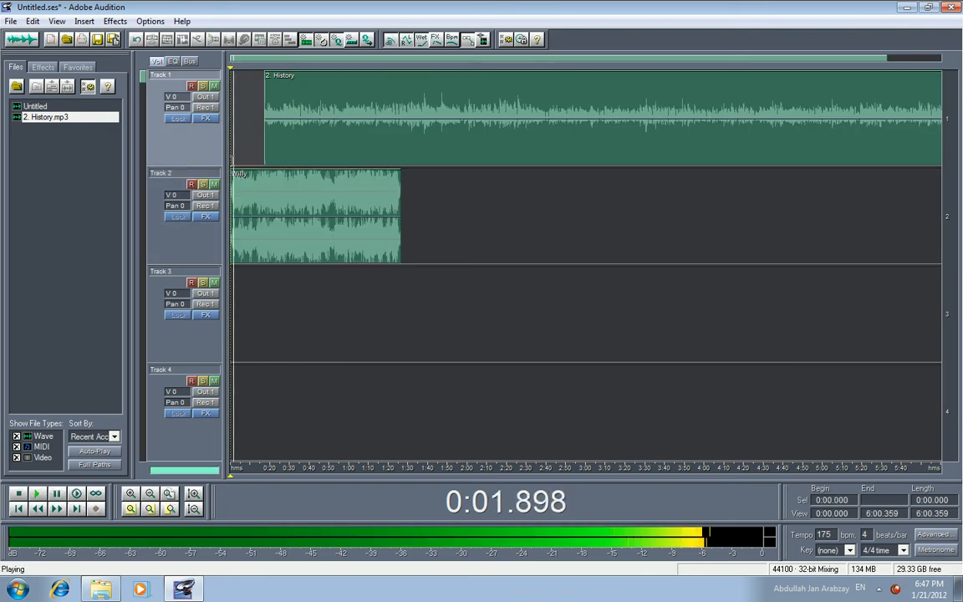
# Step: Lower the system playback volume and stop the playback in the session
pyautogui.click(878, 588)
pyautogui.click(846, 530)
pyautogui.moveTo(844, 377); pyautogui.dragTo(845, 403)
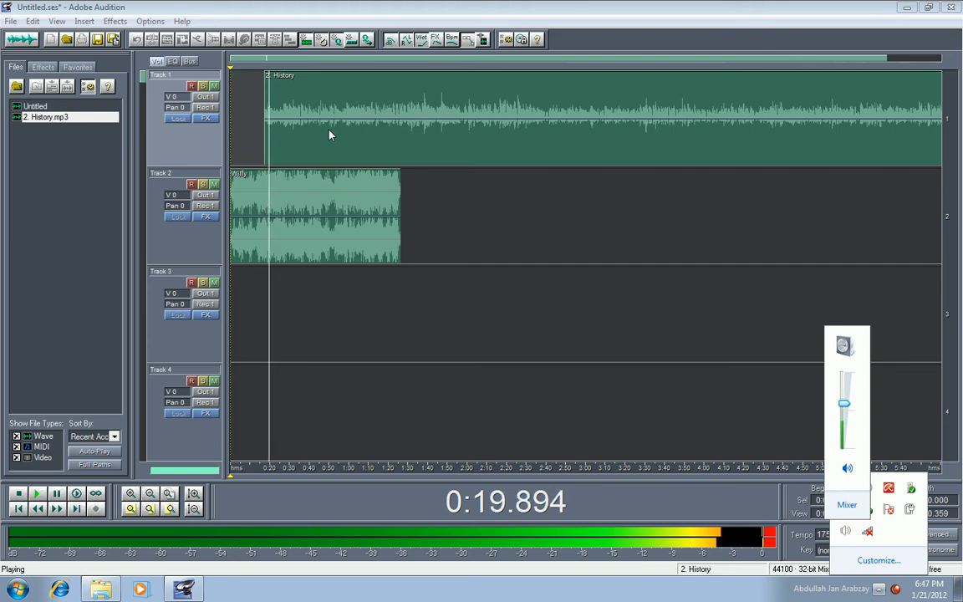
pyautogui.click(245, 142)
pyautogui.click(245, 142)
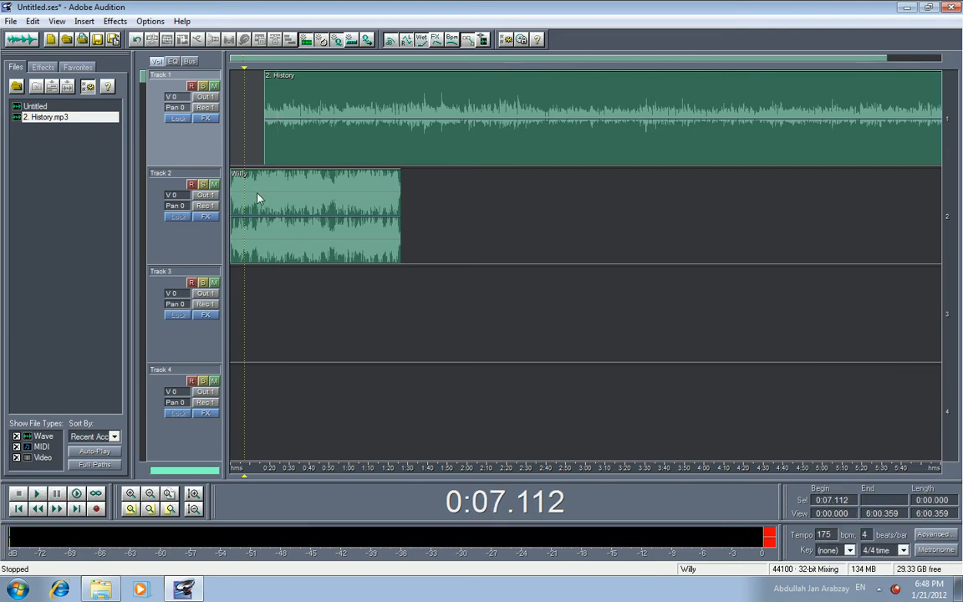
# Step: Move the History clip to start at about 0:10 and select the time range from 0:00 to 0:09.821 before it
pyautogui.moveTo(282, 150); pyautogui.dragTo(267, 156)
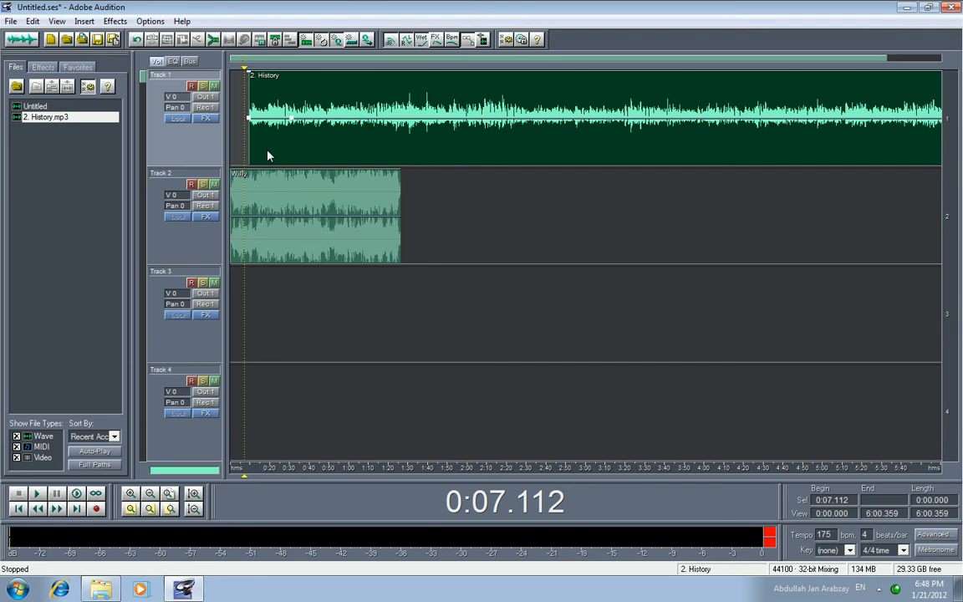
pyautogui.click(233, 156)
pyautogui.moveTo(244, 124); pyautogui.dragTo(226, 119)
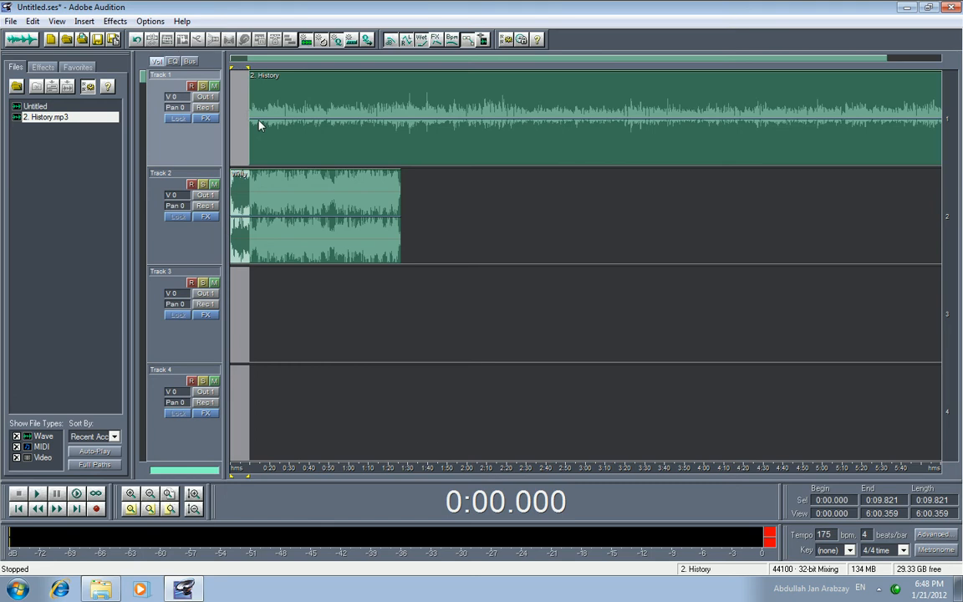
# Step: Move the History clip back to the start of Track 1 and briefly play the session from there
pyautogui.moveTo(283, 148); pyautogui.dragTo(264, 147)
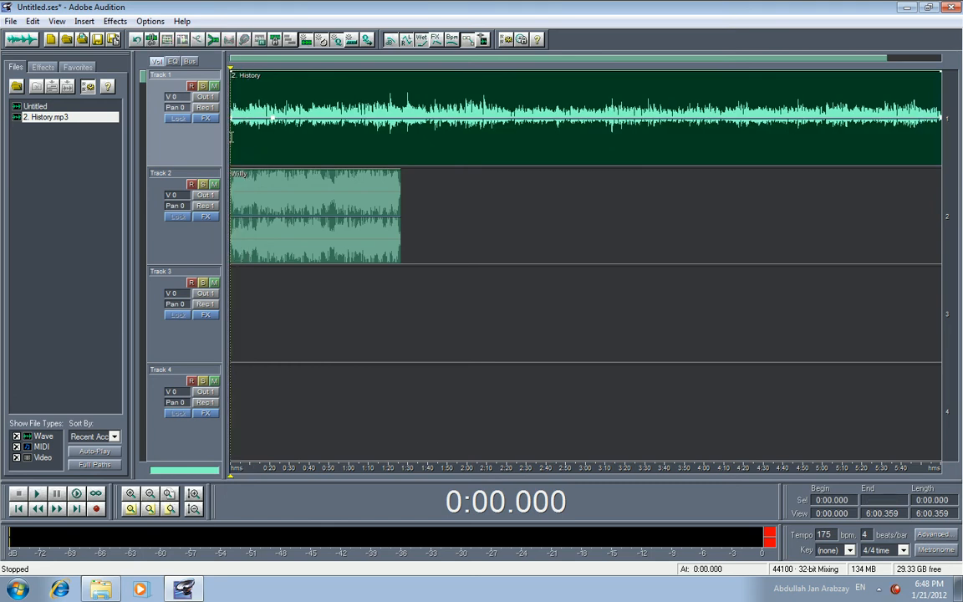
pyautogui.rightClick(230, 136)
pyautogui.click(232, 106)
pyautogui.press('space')
pyautogui.press('space')
# Step: Move the History clip to start at about 0:09 so Willy opens the mix, and play the intro
pyautogui.moveTo(247, 134); pyautogui.dragTo(265, 144)
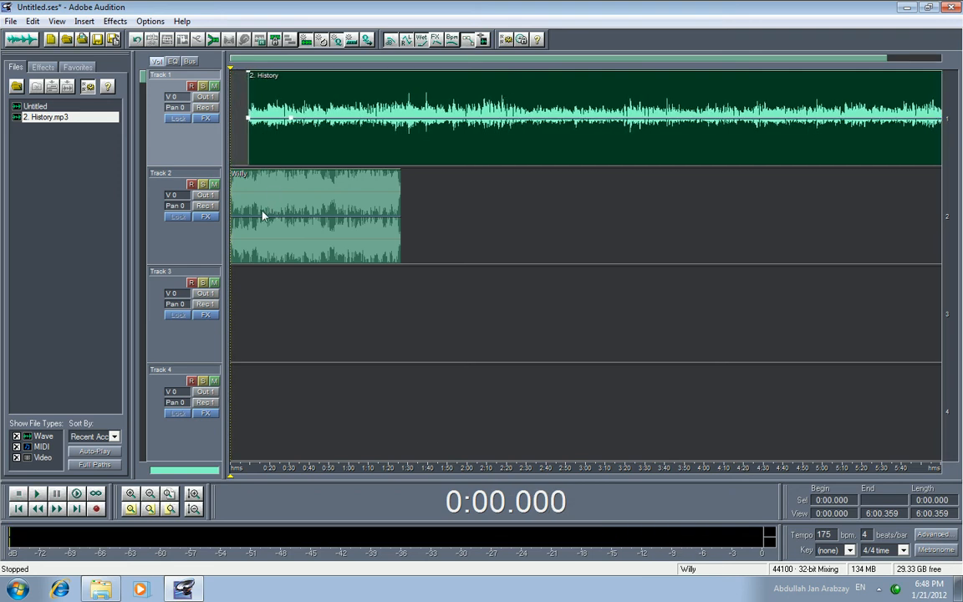
pyautogui.press('space')
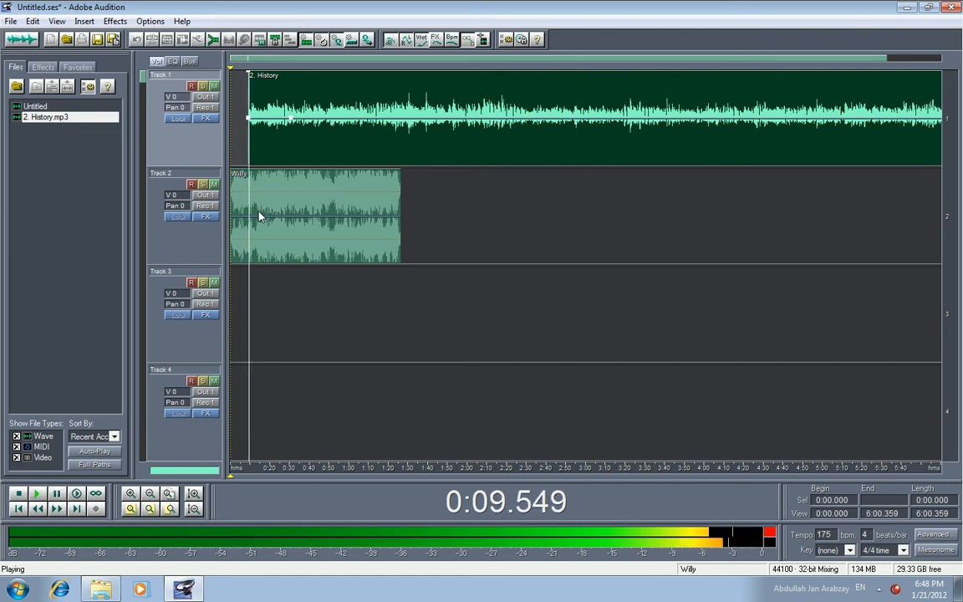
pyautogui.press('space')
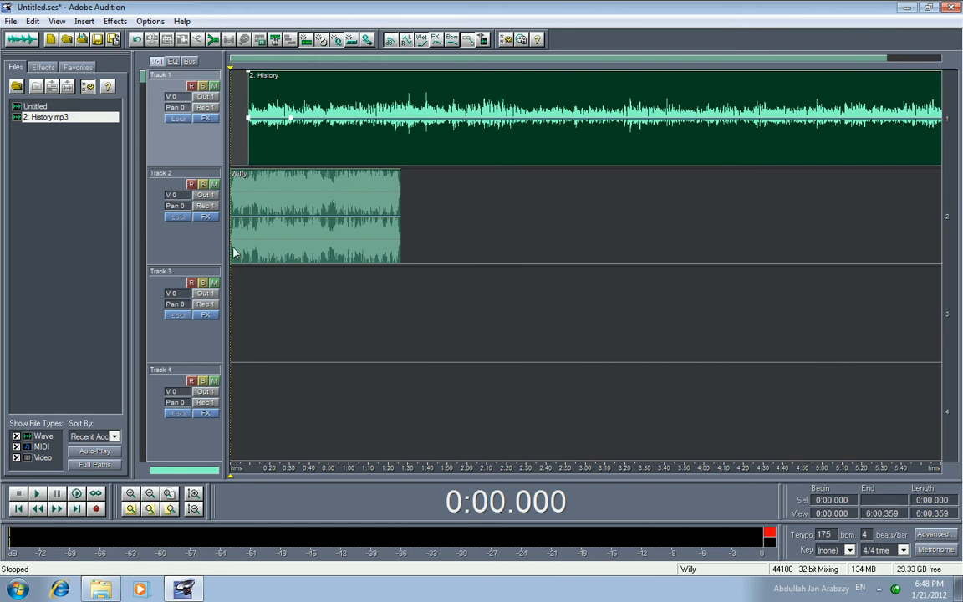
# Step: Shape the Willy clip's pan envelope with two points near 0:10, one at about 84, and a lowered end point
pyautogui.click(235, 222)
pyautogui.moveTo(235, 221); pyautogui.dragTo(250, 244)
pyautogui.click(235, 147)
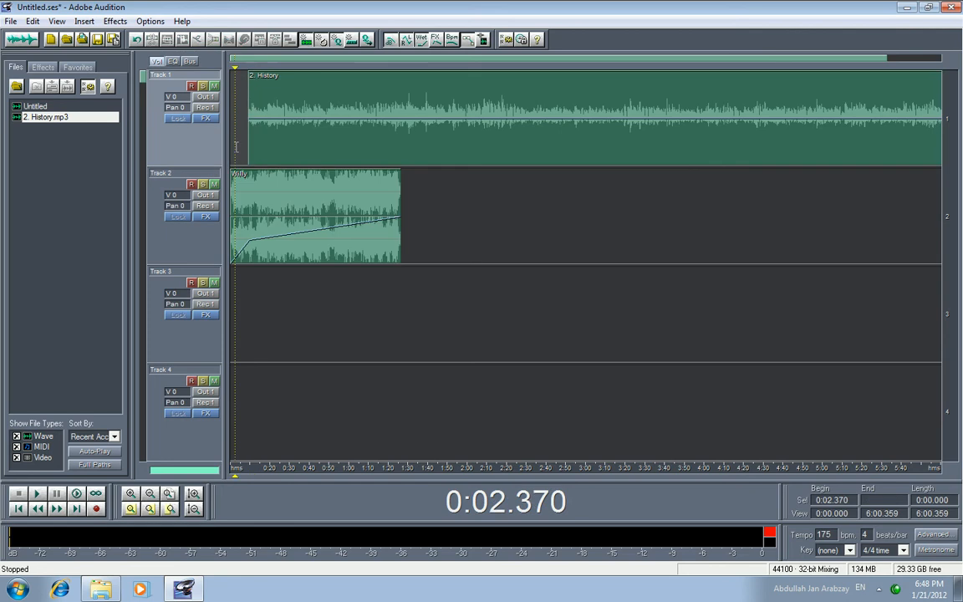
pyautogui.click(399, 221)
pyautogui.moveTo(401, 222); pyautogui.dragTo(401, 260)
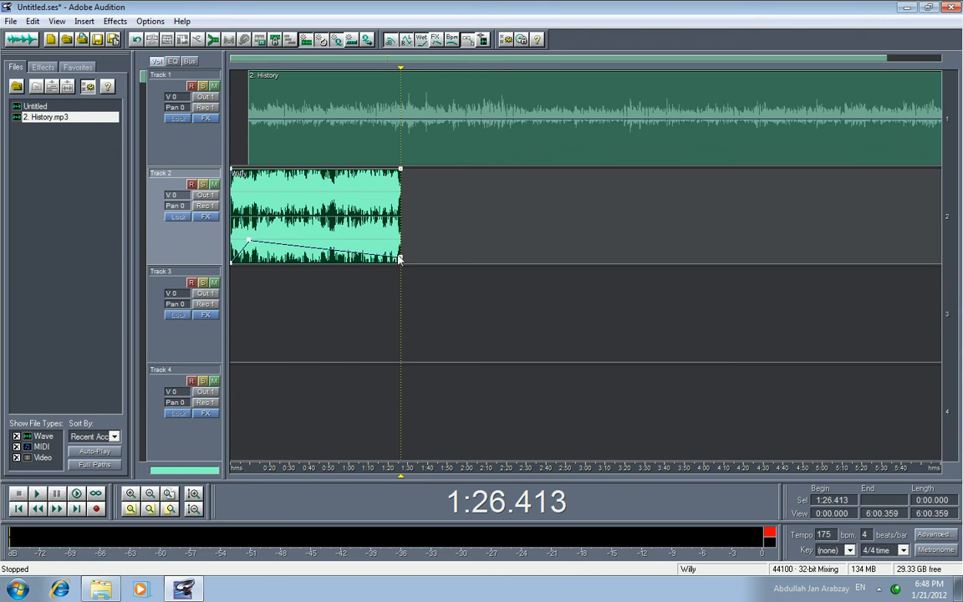
pyautogui.moveTo(249, 245); pyautogui.dragTo(250, 259)
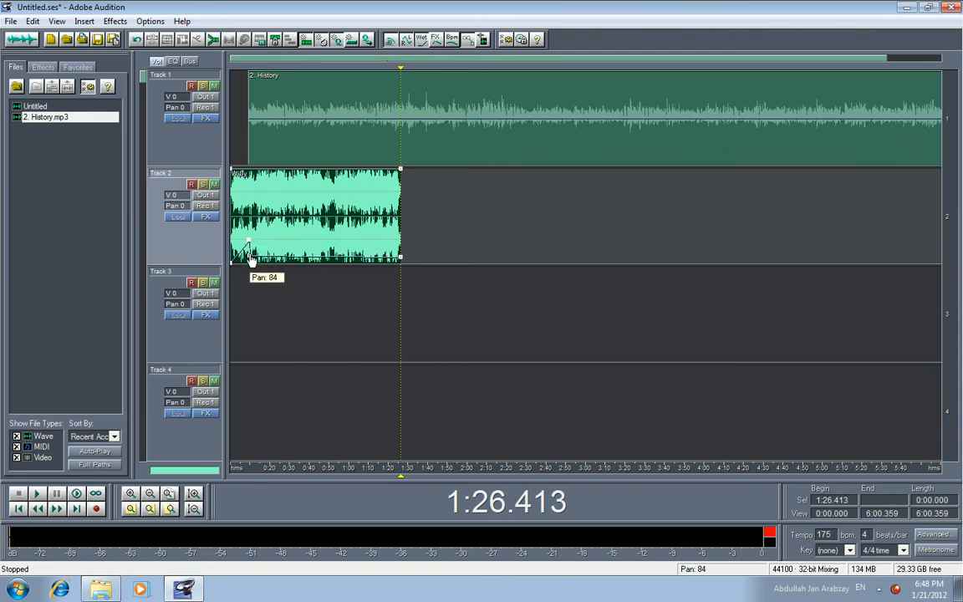
# Step: Lower the Willy clip's volume envelope at its end and to about 8% at its start, and play the mix
pyautogui.moveTo(400, 170); pyautogui.dragTo(401, 261)
pyautogui.moveTo(233, 173); pyautogui.dragTo(230, 260)
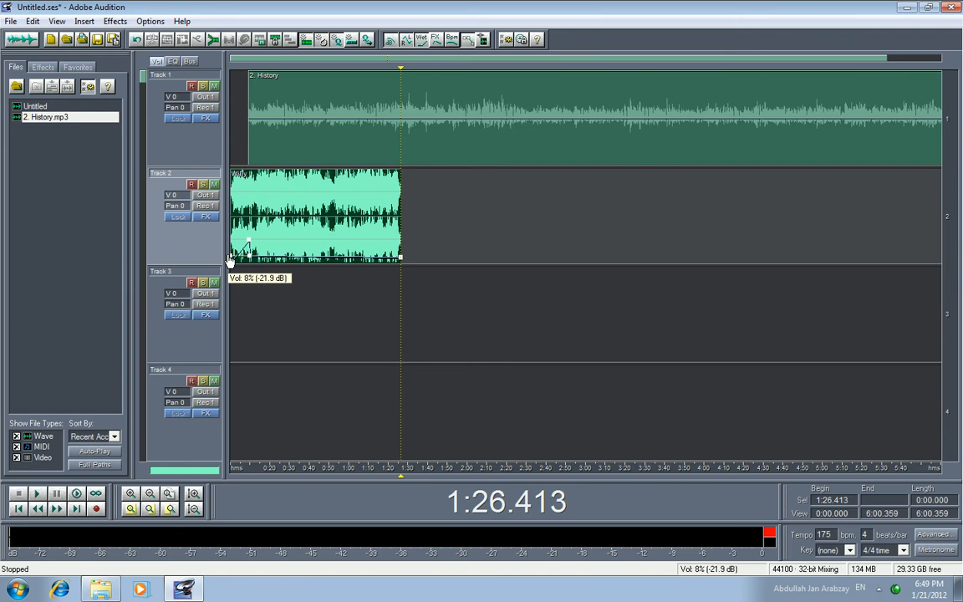
pyautogui.click(231, 146)
pyautogui.press('space')
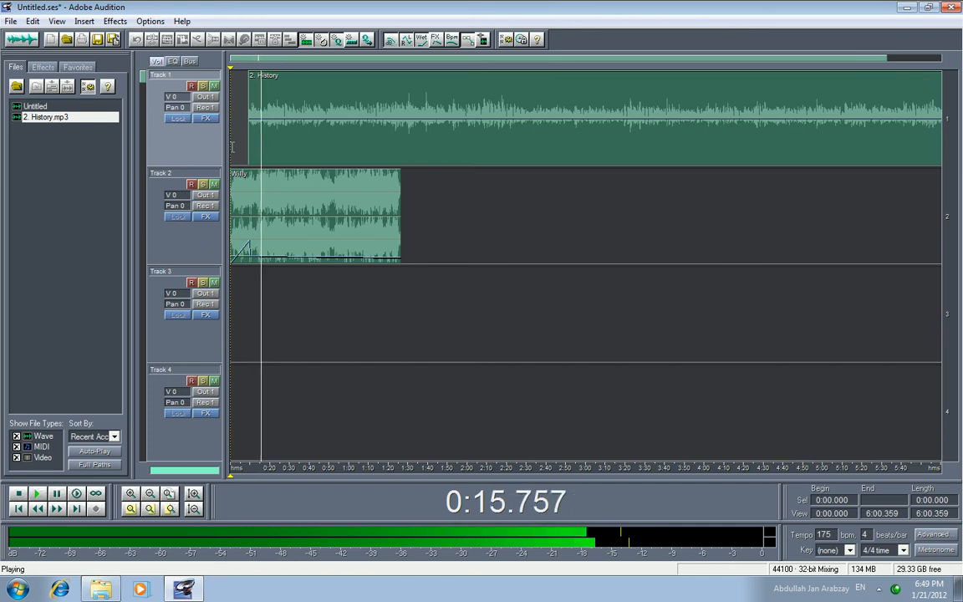
pyautogui.press('space')
# Step: Set the Willy clip's starting pan to about 64 and raise its starting volume point slightly
pyautogui.click(235, 261)
pyautogui.moveTo(234, 268); pyautogui.dragTo(234, 259)
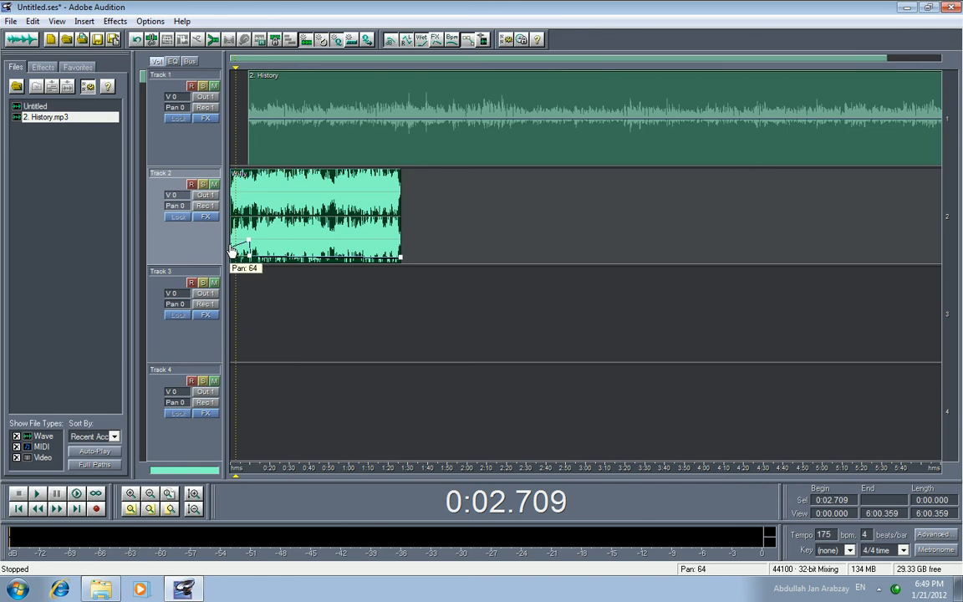
pyautogui.click(231, 259)
pyautogui.click(232, 260)
pyautogui.click(232, 260)
pyautogui.click(233, 260)
# Step: Raise the Willy clip's envelope points near 0:10 and at its end slightly, and play the mix
pyautogui.moveTo(232, 258); pyautogui.dragTo(251, 257)
pyautogui.moveTo(399, 259); pyautogui.dragTo(402, 250)
pyautogui.press('space')
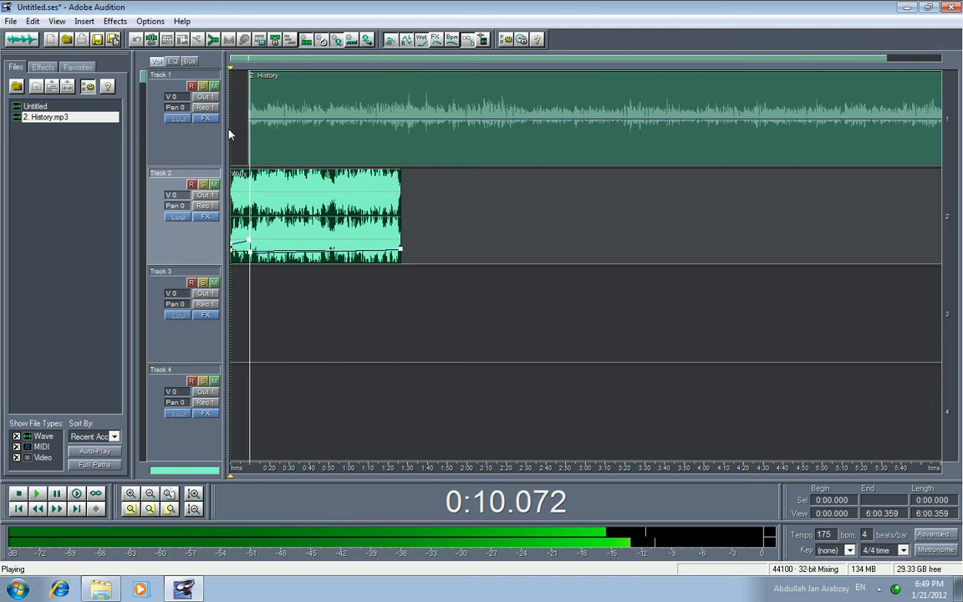
pyautogui.press('space')
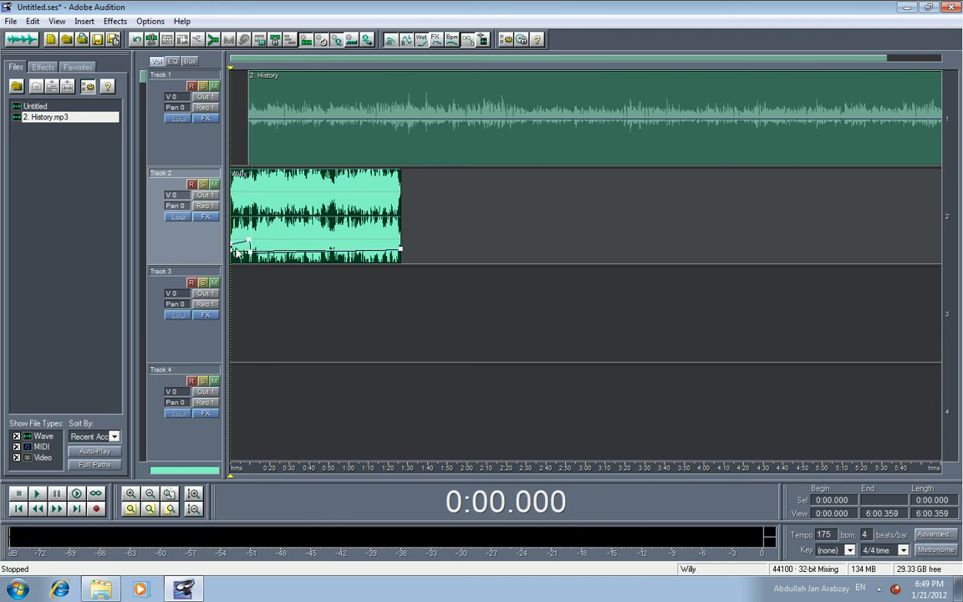
# Step: Set the Willy clip's starting pan to about 4 and fine-tune its end and 0:10 envelope points while the mix plays
pyautogui.moveTo(234, 252); pyautogui.dragTo(230, 226)
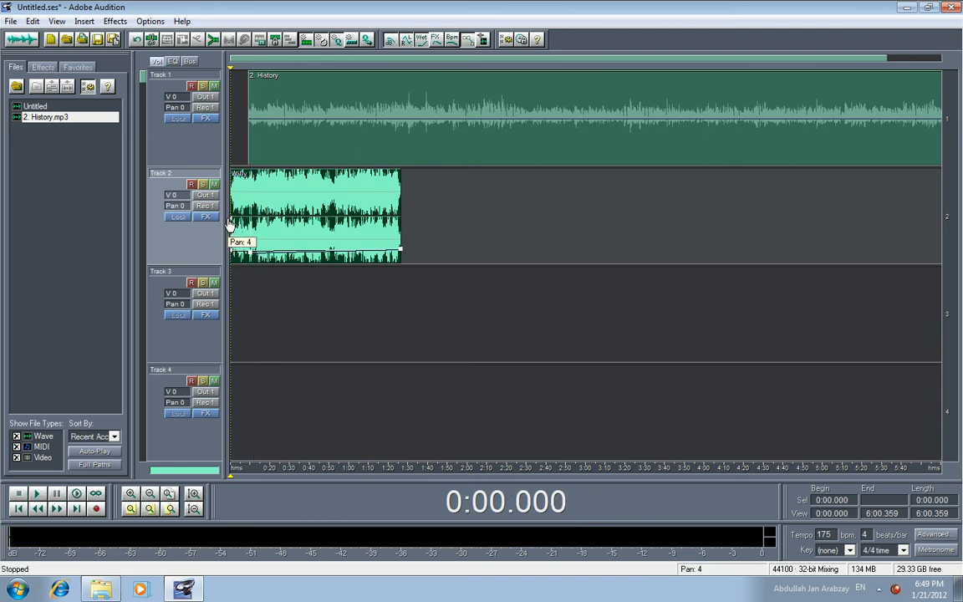
pyautogui.press('space')
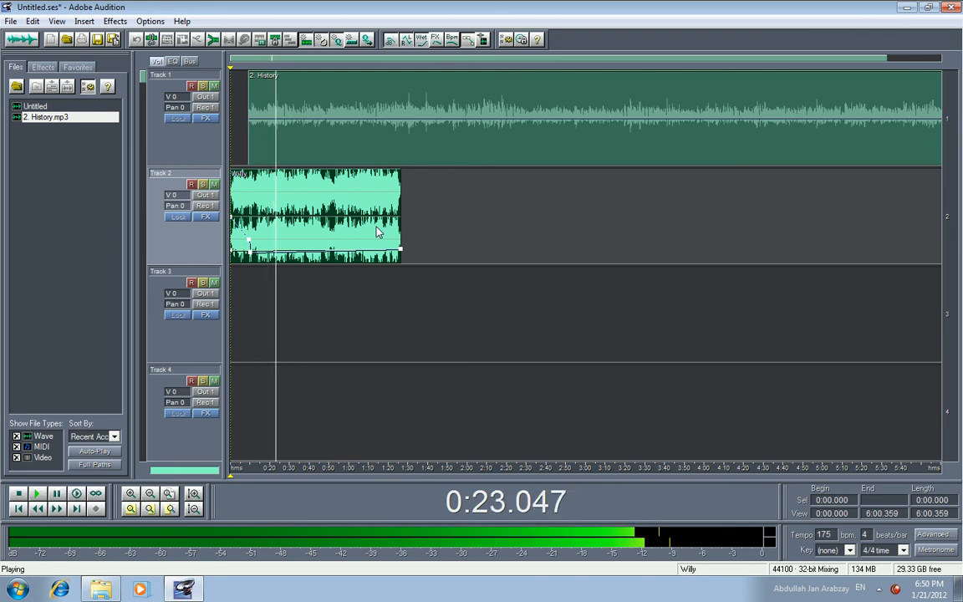
pyautogui.moveTo(402, 254)
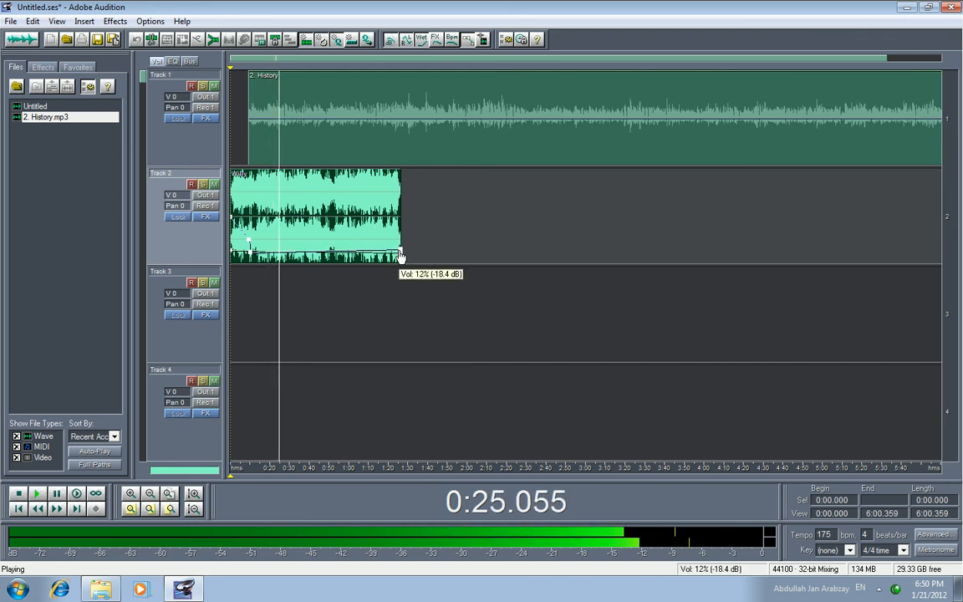
pyautogui.moveTo(403, 253); pyautogui.dragTo(403, 255)
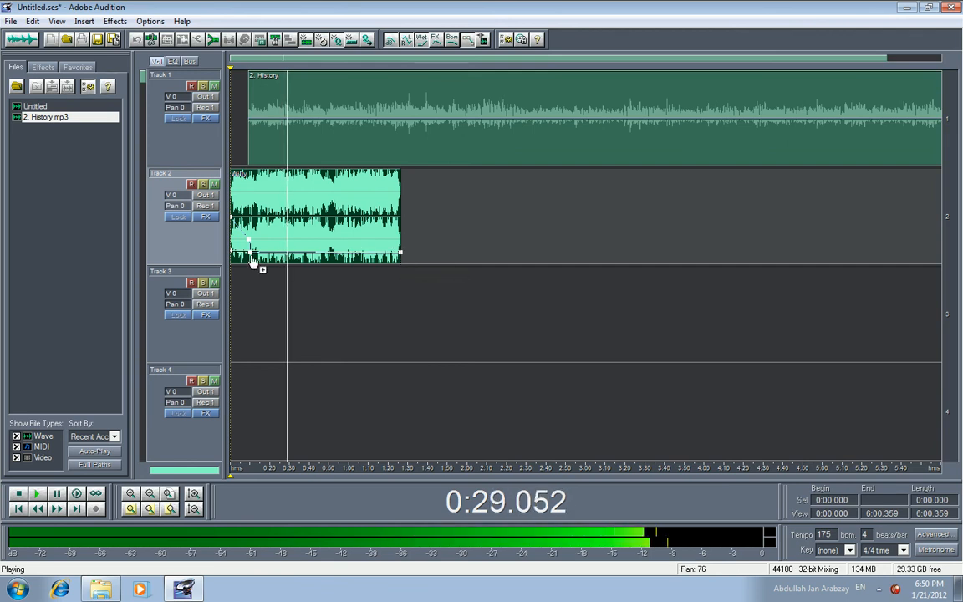
pyautogui.moveTo(250, 255); pyautogui.dragTo(250, 243)
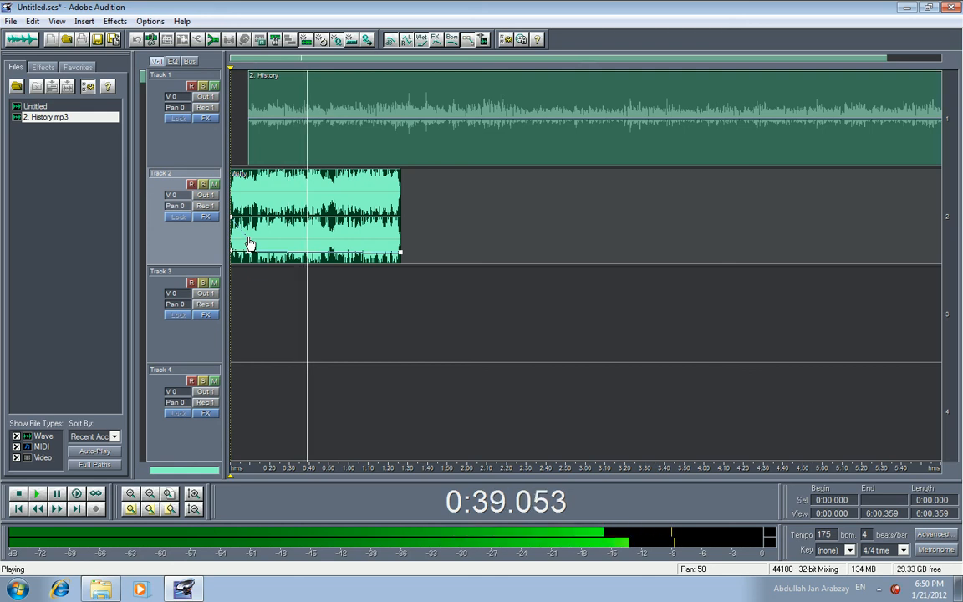
pyautogui.click(148, 509)
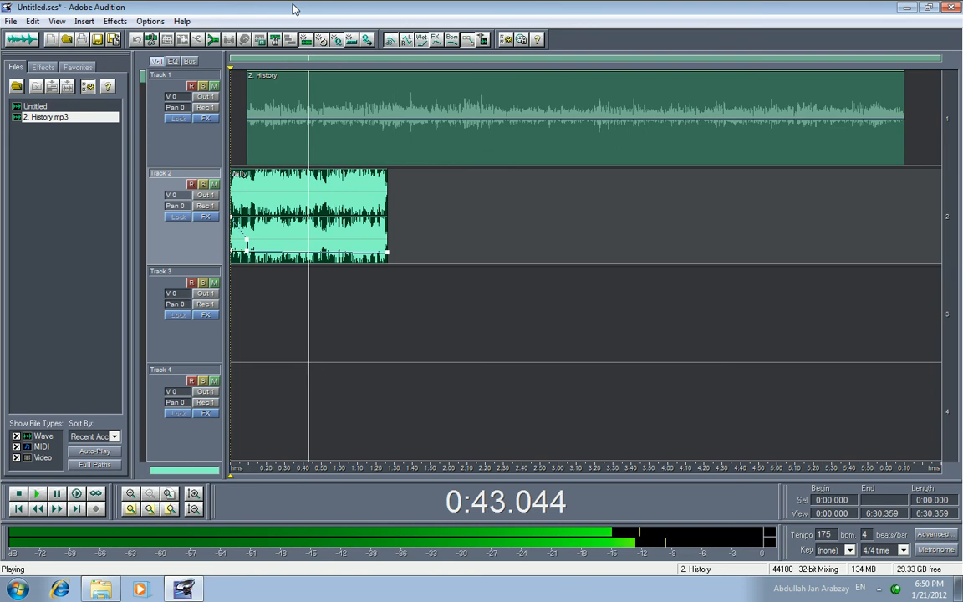
pyautogui.press('space')
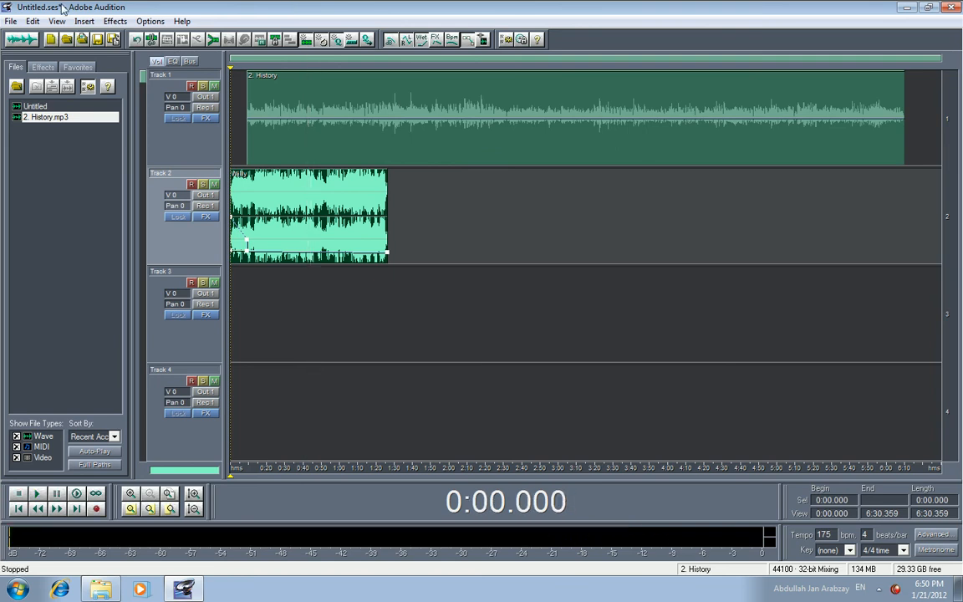
# Step: Insert another Willy clip and place it on Track 2 directly after the existing Willy clip
pyautogui.rightClick(480, 207)
pyautogui.moveTo(542, 217)
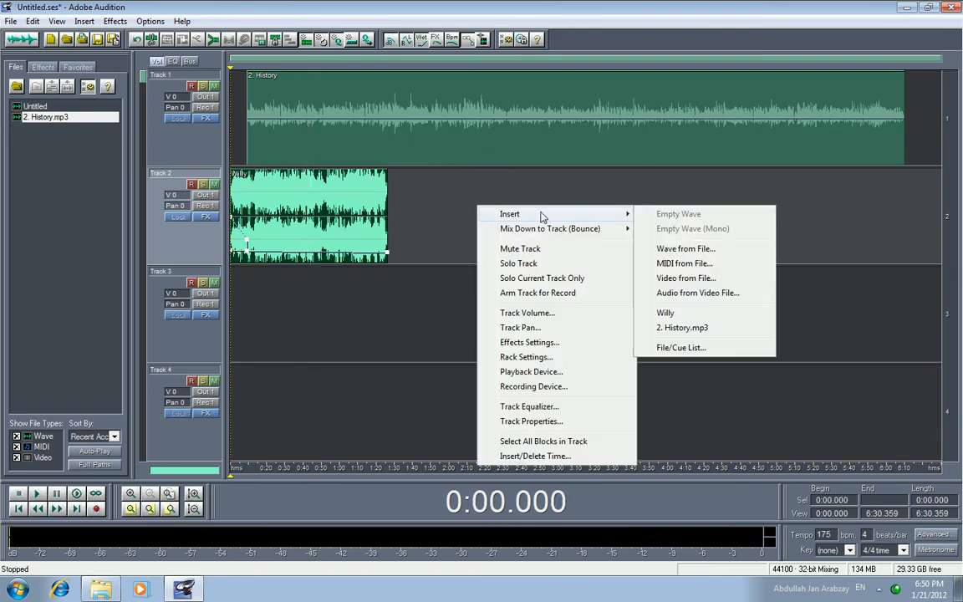
pyautogui.click(669, 314)
pyautogui.moveTo(343, 322); pyautogui.dragTo(487, 228)
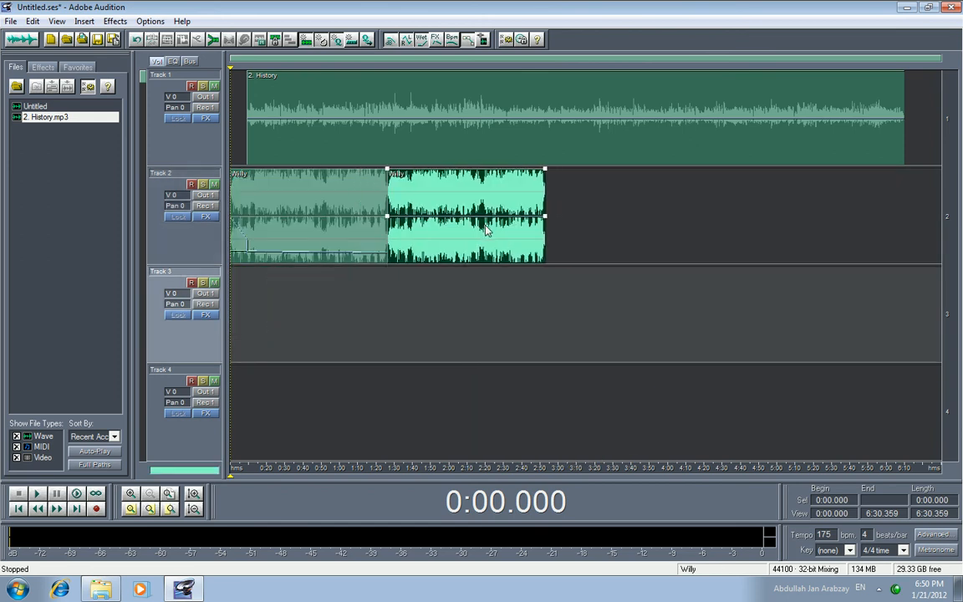
# Step: Set the second Willy clip's pan to about 76 at both ends and lower its volume envelope to match throughout
pyautogui.moveTo(389, 216); pyautogui.dragTo(393, 258)
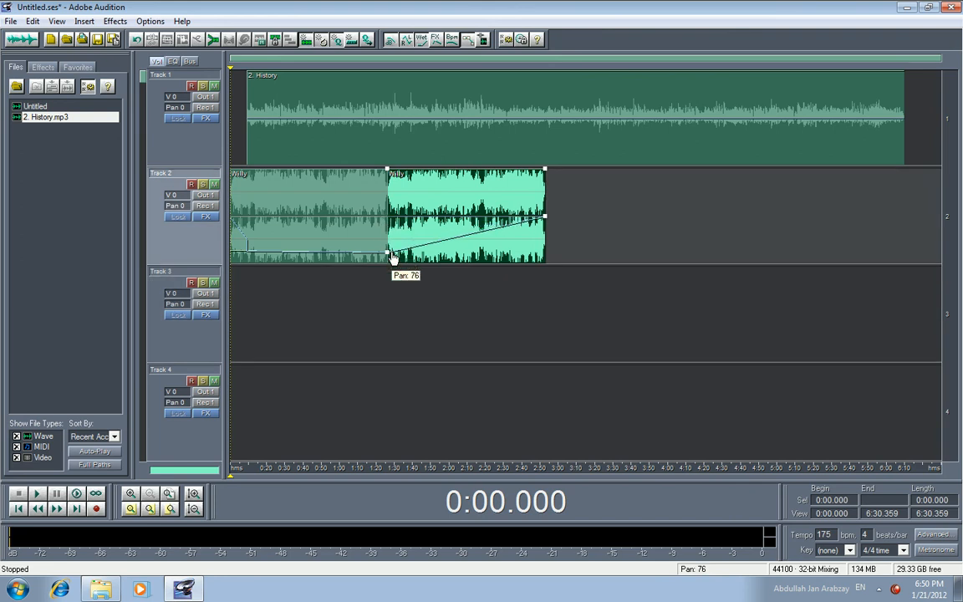
pyautogui.moveTo(543, 221); pyautogui.dragTo(546, 256)
pyautogui.moveTo(544, 173); pyautogui.dragTo(547, 256)
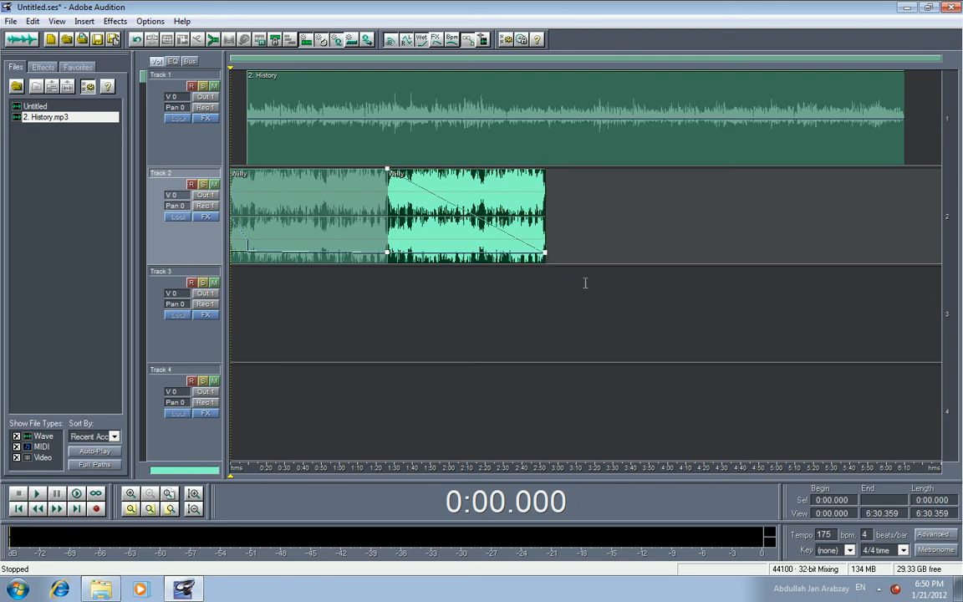
pyautogui.moveTo(389, 176); pyautogui.dragTo(391, 257)
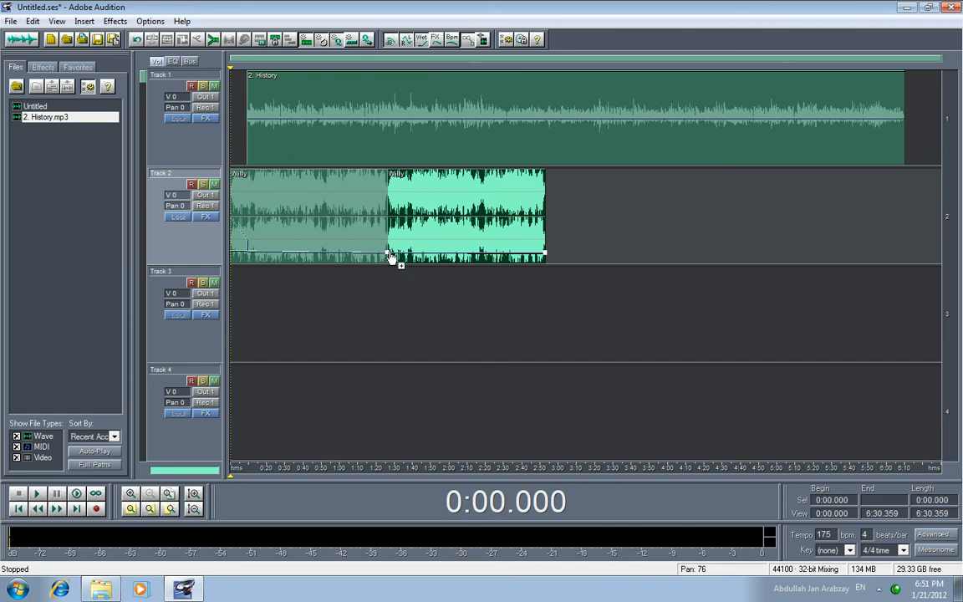
# Step: Loop-duplicate the second Willy clip four times with no gaps
pyautogui.click(33, 21)
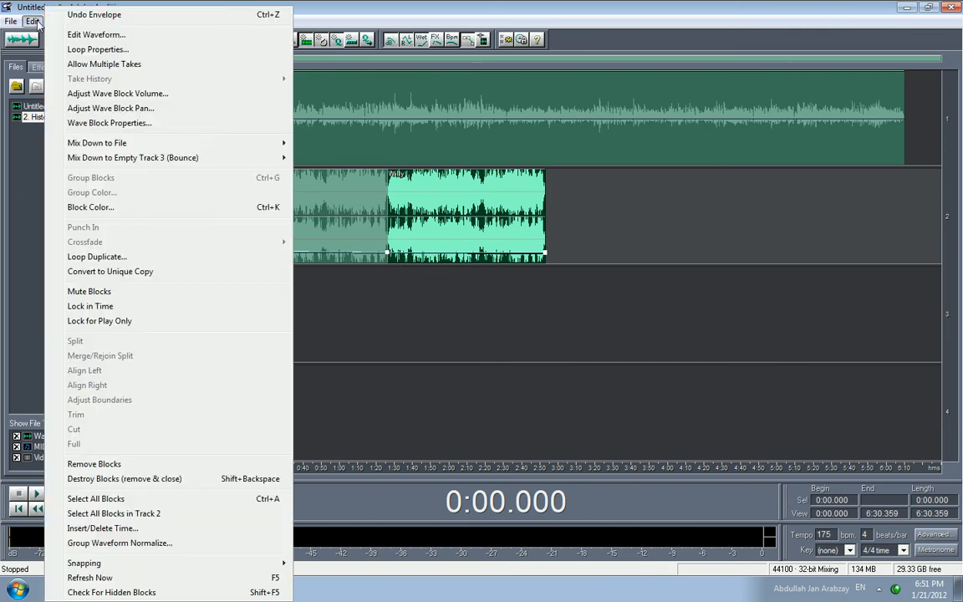
pyautogui.click(102, 257)
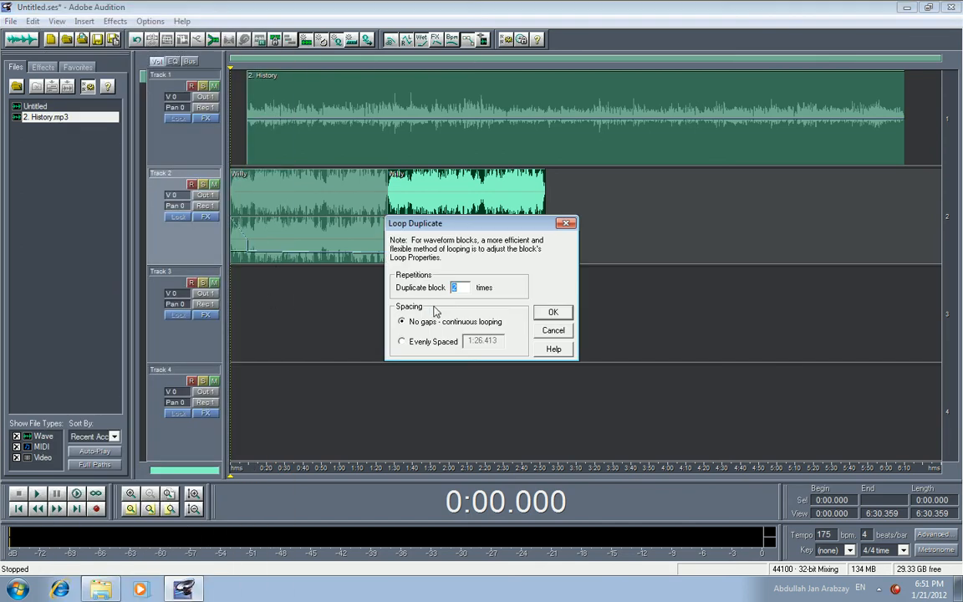
pyautogui.click(552, 312)
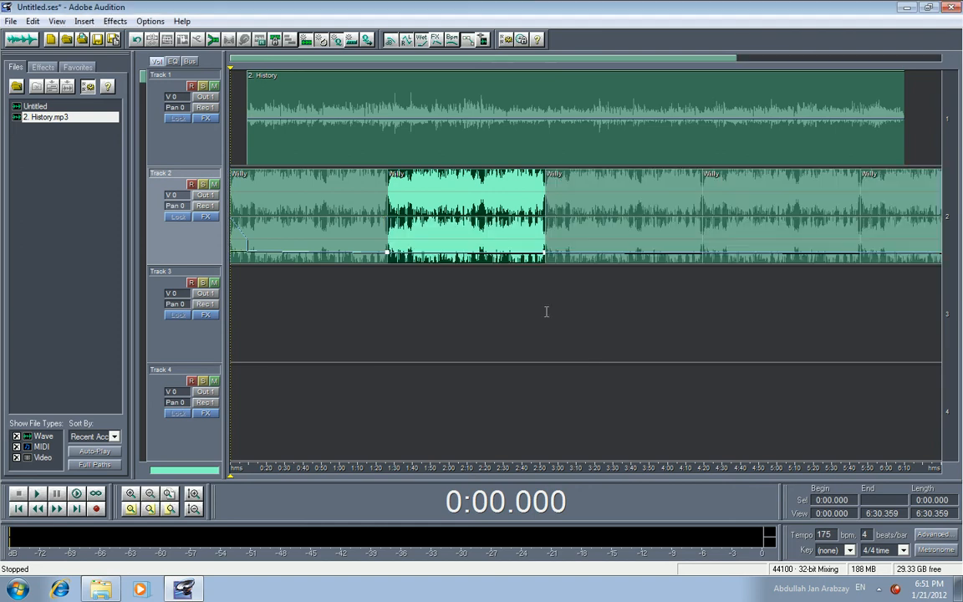
# Step: Split the Willy music at about 6:33, past the narration's end, and delete the Willy clips after the split
pyautogui.moveTo(434, 63); pyautogui.dragTo(649, 81)
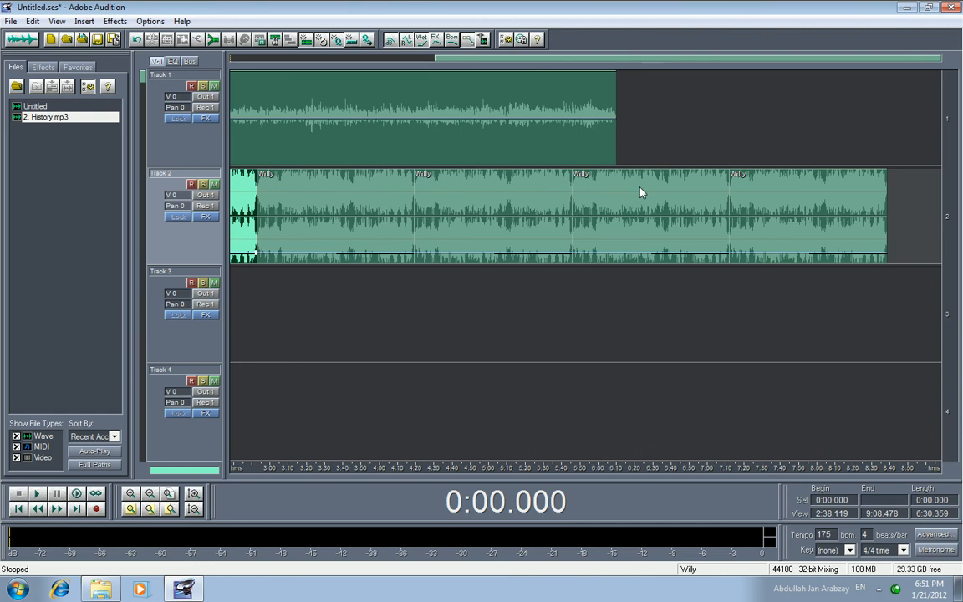
pyautogui.click(621, 222)
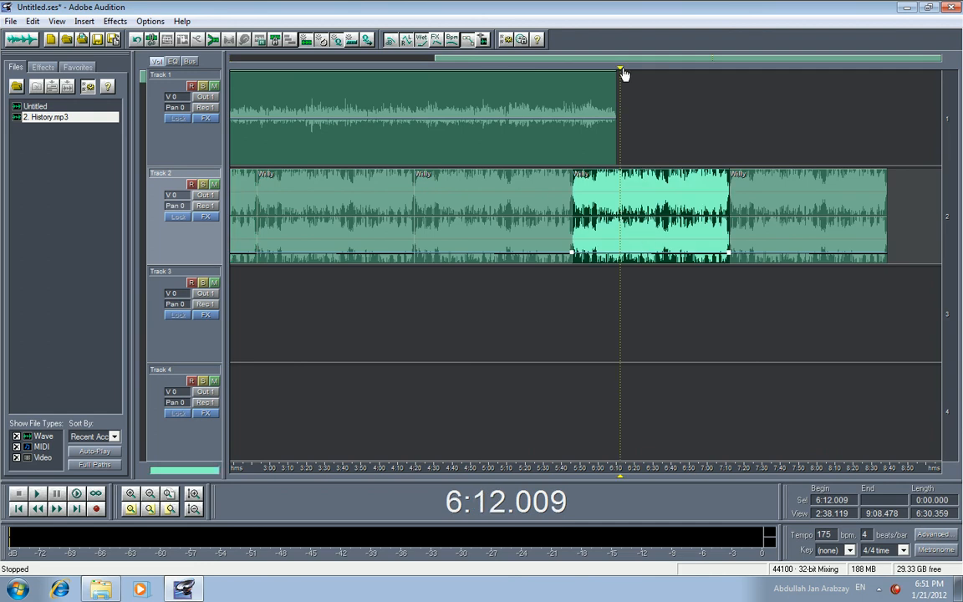
pyautogui.moveTo(621, 70); pyautogui.dragTo(659, 79)
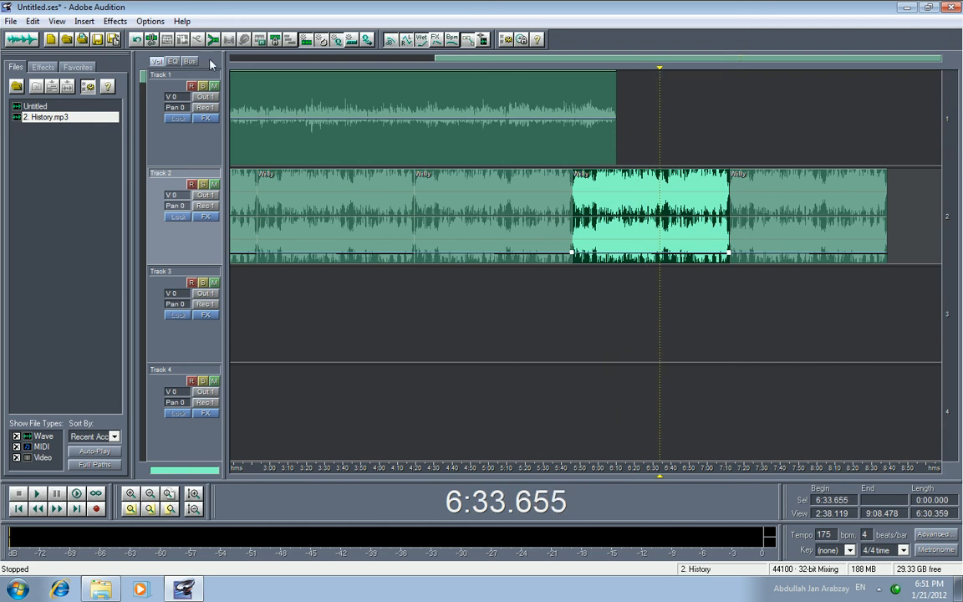
pyautogui.click(151, 41)
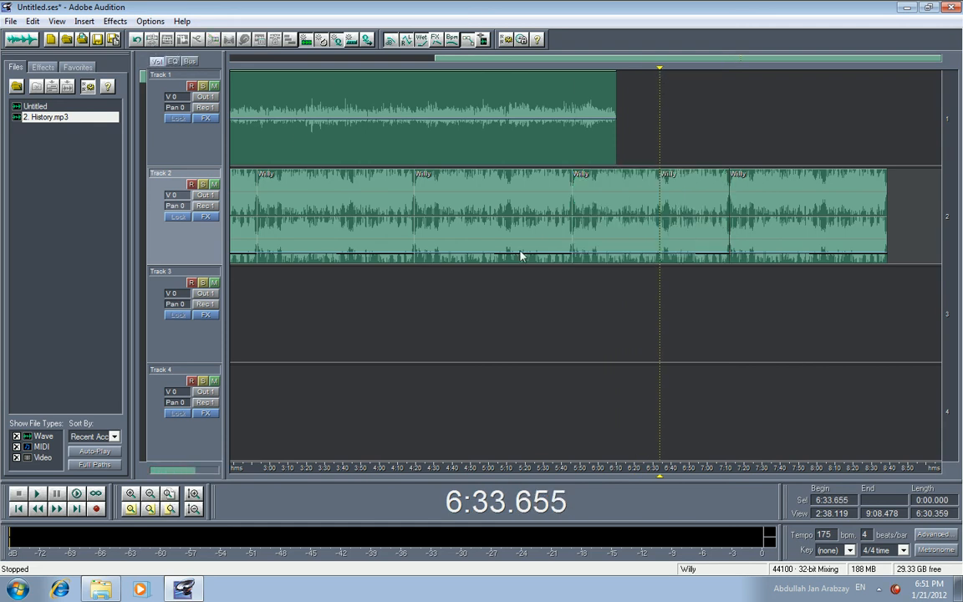
pyautogui.click(678, 242)
pyautogui.press('Delete')
pyautogui.click(787, 232)
pyautogui.press('Delete')
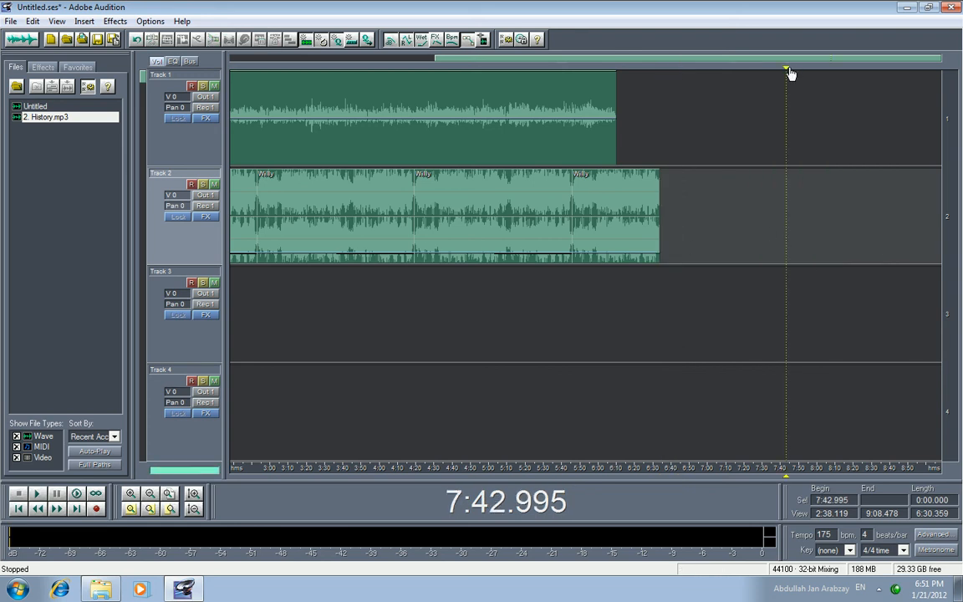
# Step: Play the mix from 0:00 through the intro into the narration, and bring up the system volume control
pyautogui.moveTo(787, 73); pyautogui.dragTo(190, 137)
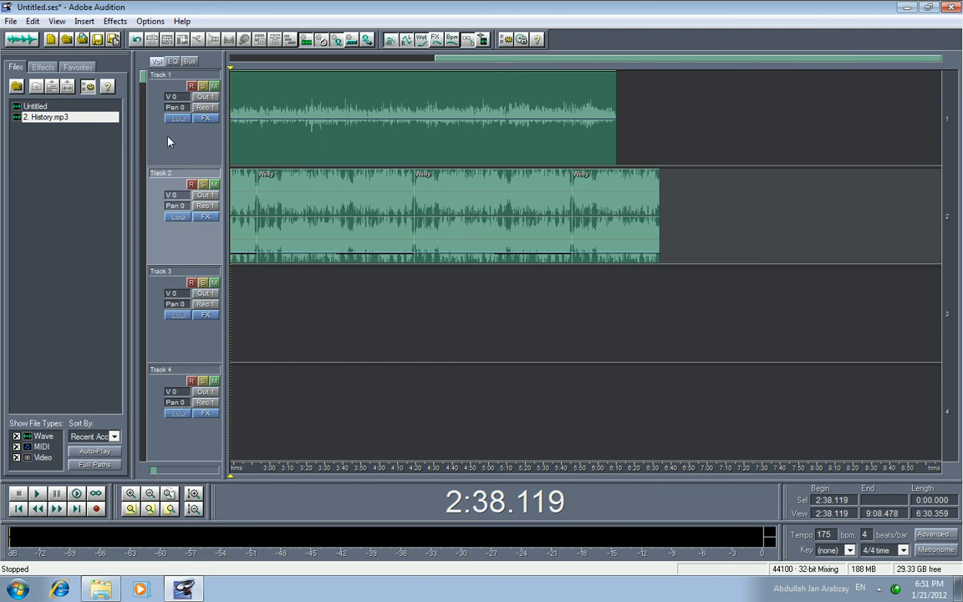
pyautogui.moveTo(451, 63); pyautogui.dragTo(280, 86)
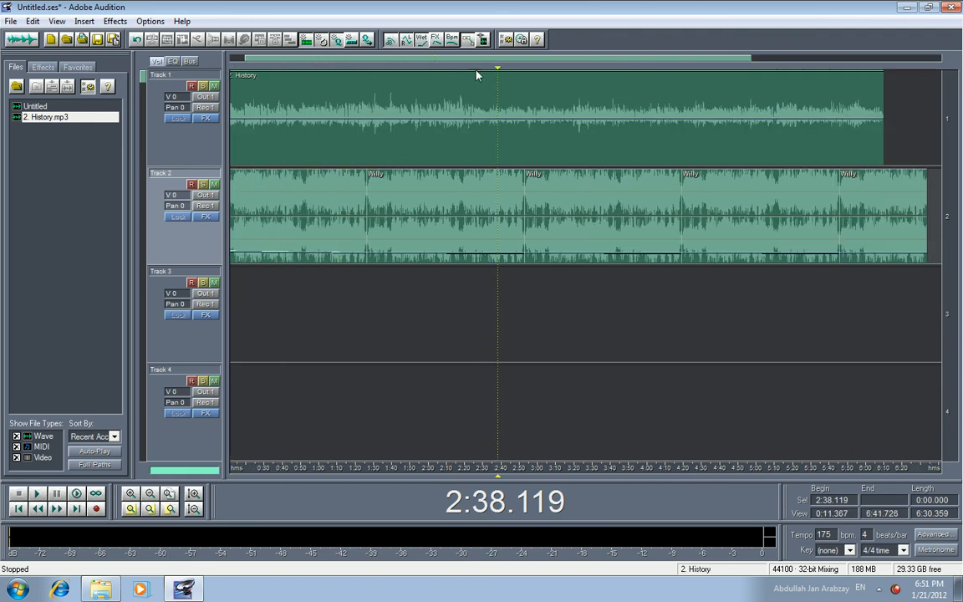
pyautogui.moveTo(502, 72); pyautogui.dragTo(171, 94)
pyautogui.moveTo(264, 61); pyautogui.dragTo(202, 80)
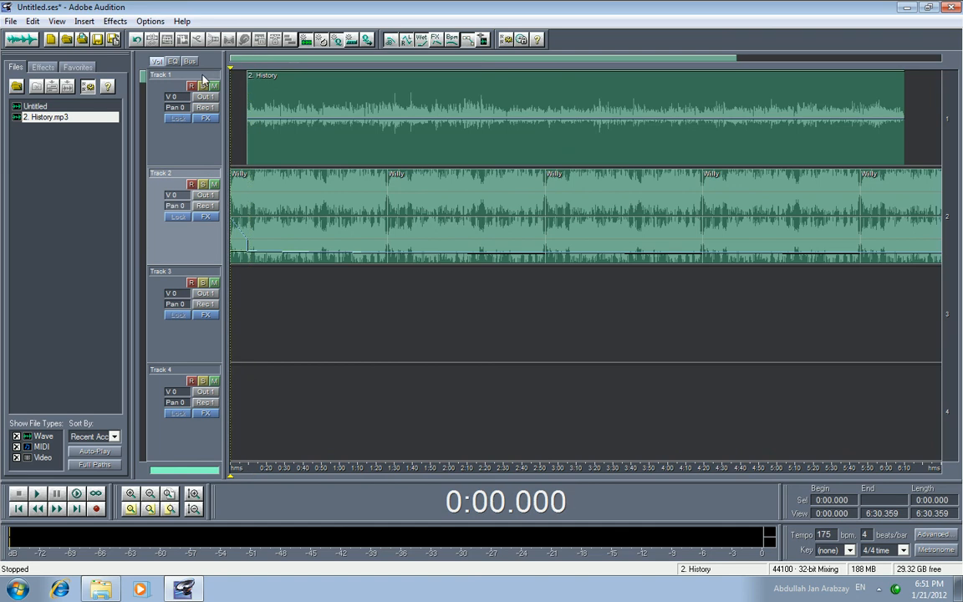
pyautogui.press('space')
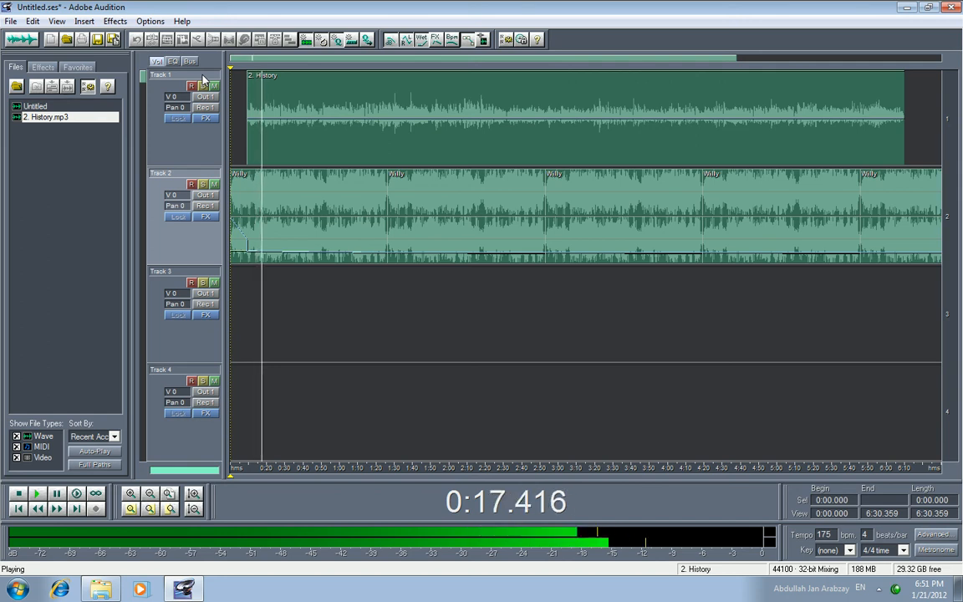
pyautogui.click(878, 589)
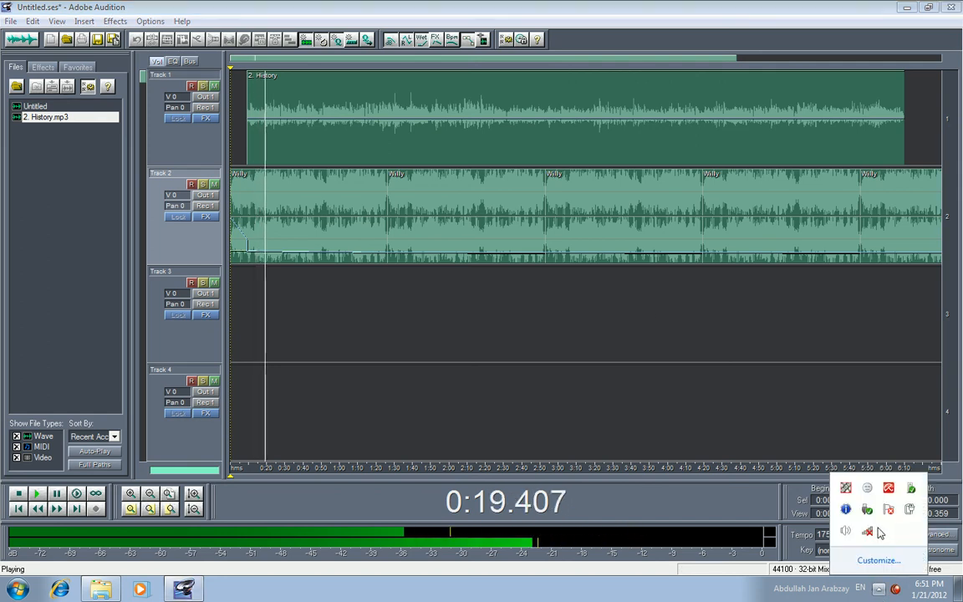
pyautogui.click(843, 532)
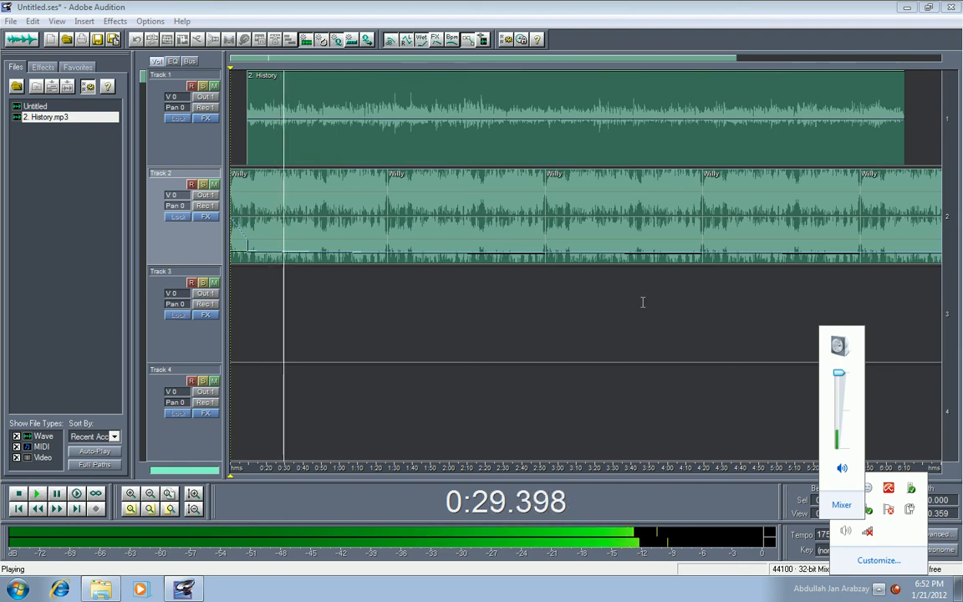
pyautogui.click(245, 135)
pyautogui.press('space')
# Step: Play the end of the mix from about 6:09 to review the music after the narration
pyautogui.click(912, 117)
pyautogui.click(900, 133)
pyautogui.click(904, 133)
pyautogui.press('space')
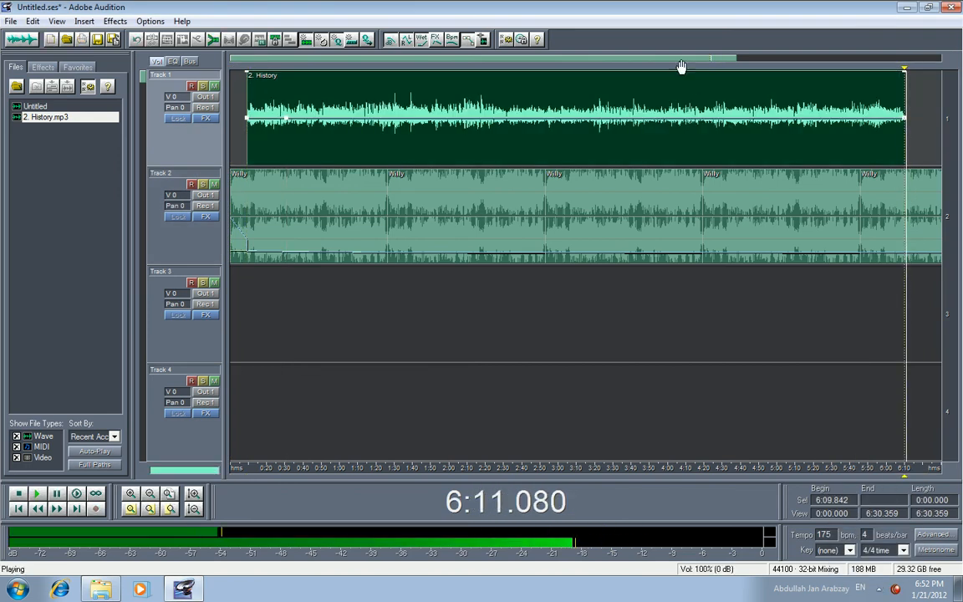
pyautogui.moveTo(686, 59); pyautogui.dragTo(754, 55)
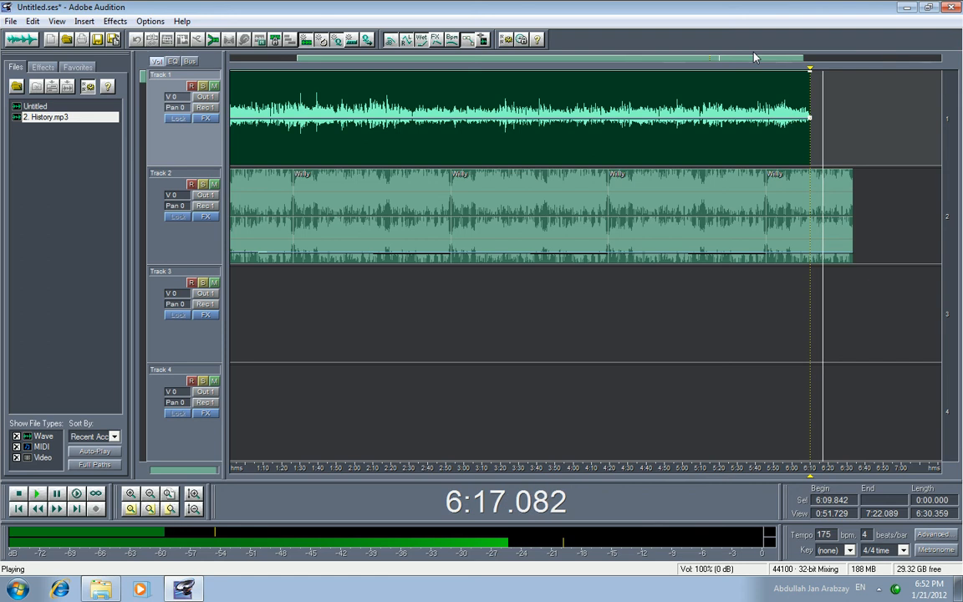
pyautogui.press('space')
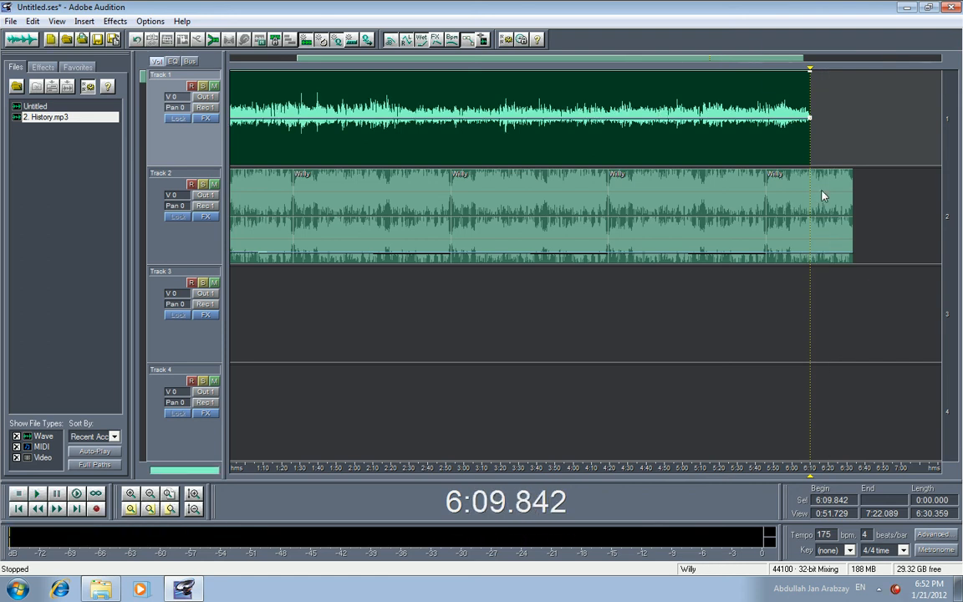
# Step: Fade out the last Willy clip with an envelope point near 6:17 and a lowered end point, and play from about 6:02
pyautogui.click(849, 257)
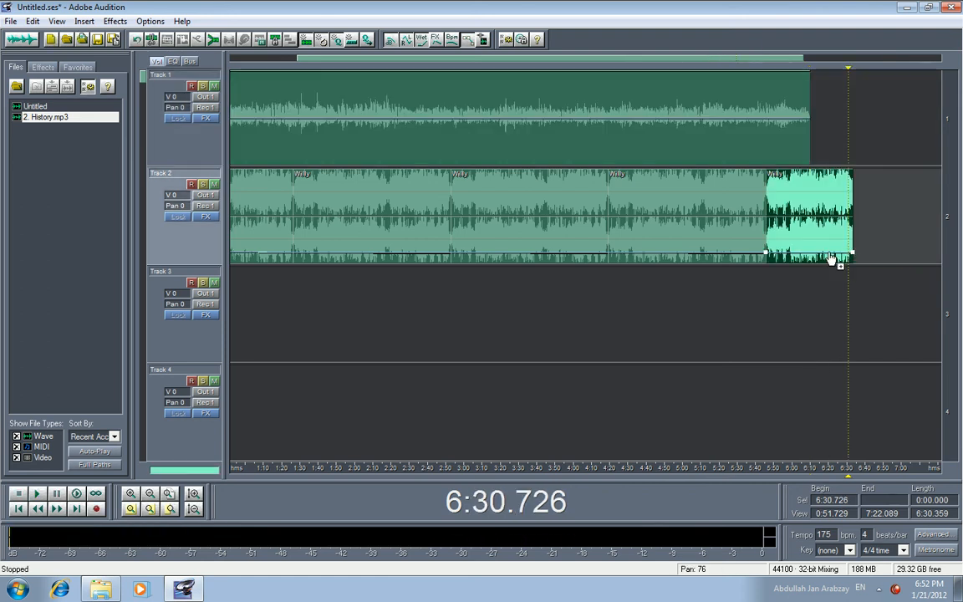
pyautogui.click(824, 257)
pyautogui.moveTo(853, 258); pyautogui.dragTo(822, 258)
pyautogui.moveTo(850, 75); pyautogui.dragTo(799, 86)
pyautogui.press('space')
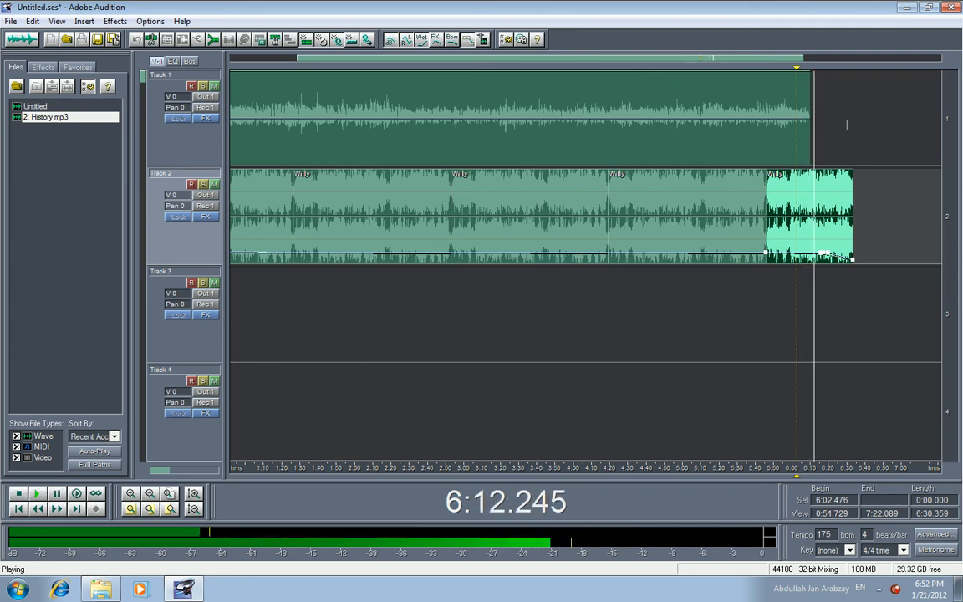
pyautogui.press('space')
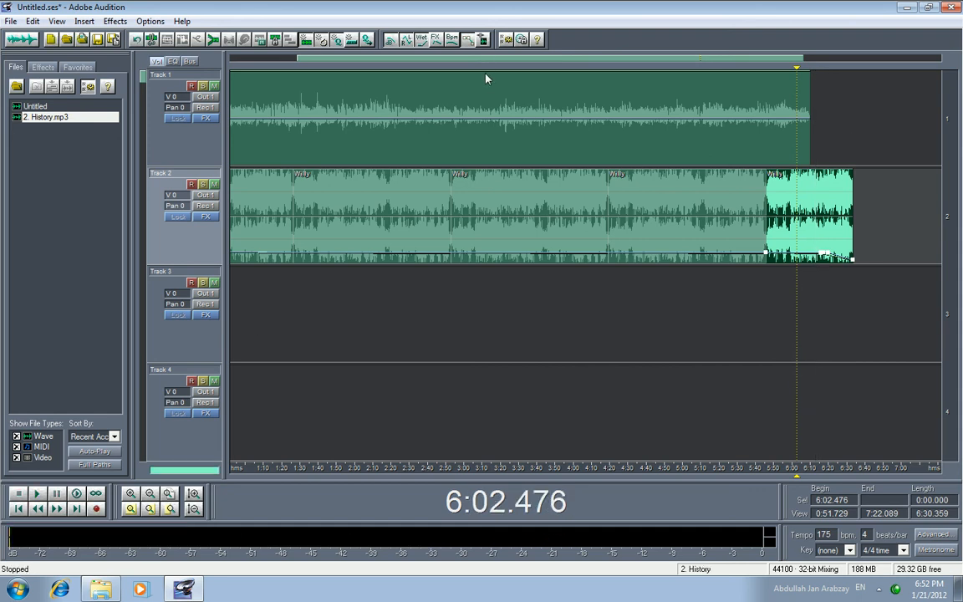
# Step: Mix the session down to the empty Track 3
pyautogui.moveTo(485, 63); pyautogui.dragTo(402, 67)
pyautogui.click(265, 328)
pyautogui.rightClick(266, 328)
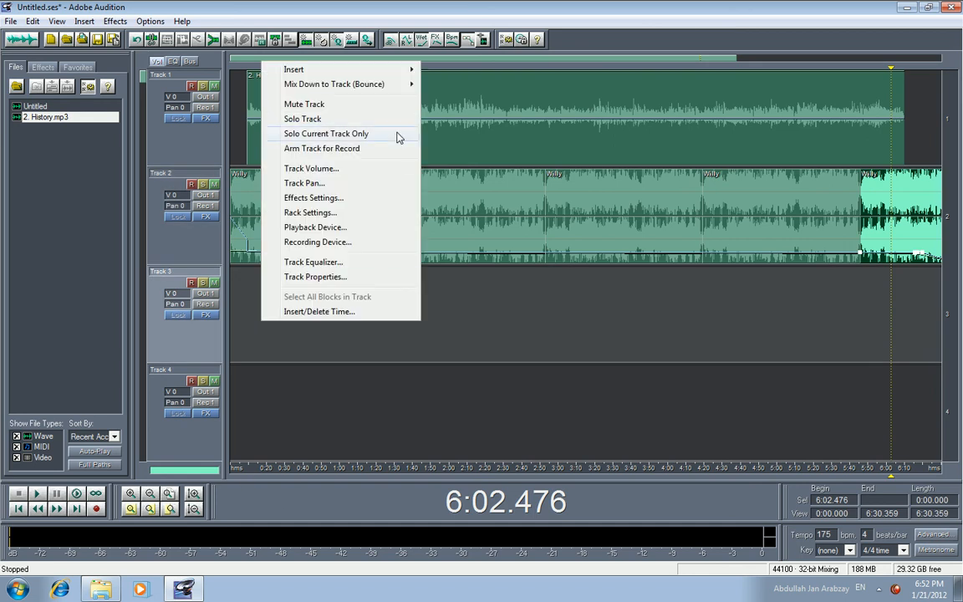
pyautogui.moveTo(346, 85)
pyautogui.click(477, 119)
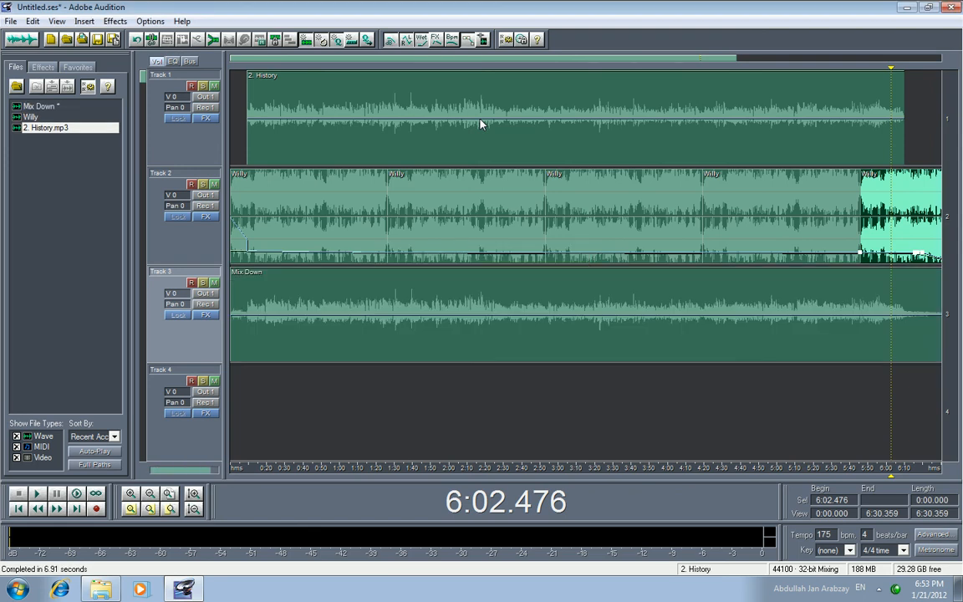
# Step: Delete the History clip and all Willy clips, and move the Mix Down clip to the start of Track 1
pyautogui.click(481, 124)
pyautogui.press('Delete')
pyautogui.click(471, 201)
pyautogui.press('Delete')
pyautogui.click(372, 208)
pyautogui.press('Delete')
pyautogui.click(584, 211)
pyautogui.press('Delete')
pyautogui.click(735, 189)
pyautogui.press('Delete')
pyautogui.moveTo(870, 201); pyautogui.dragTo(884, 201)
pyautogui.press('Delete')
pyautogui.click(894, 207)
pyautogui.press('Delete')
pyautogui.click(870, 217)
pyautogui.click(861, 216)
pyautogui.press('Delete')
pyautogui.moveTo(611, 352); pyautogui.dragTo(477, 133)
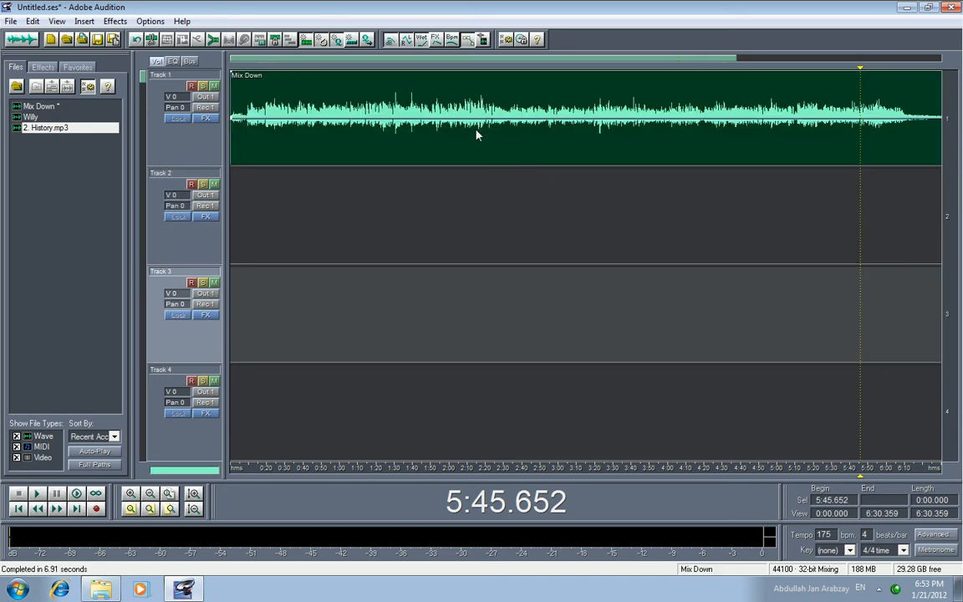
# Step: Play the Mix Down clip from its start and bring up the system volume control
pyautogui.press('space')
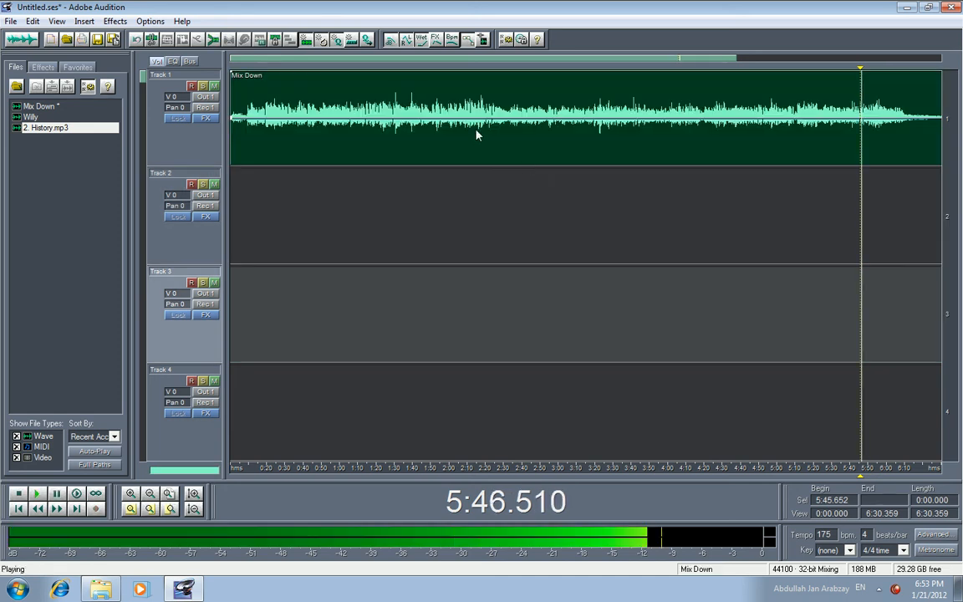
pyautogui.press('space')
pyautogui.click(760, 97)
pyautogui.press('Home')
pyautogui.press('space')
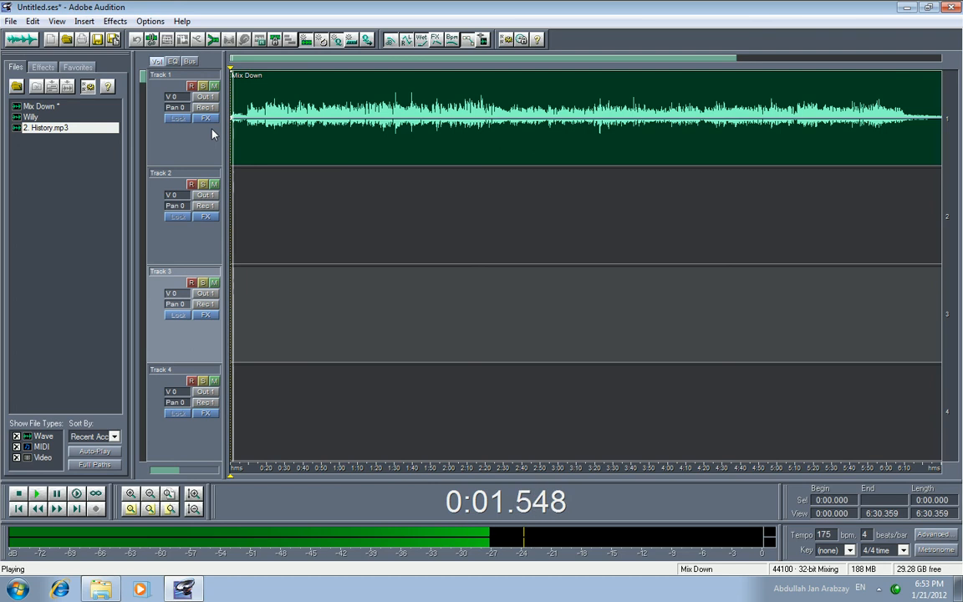
pyautogui.click(877, 588)
pyautogui.click(845, 534)
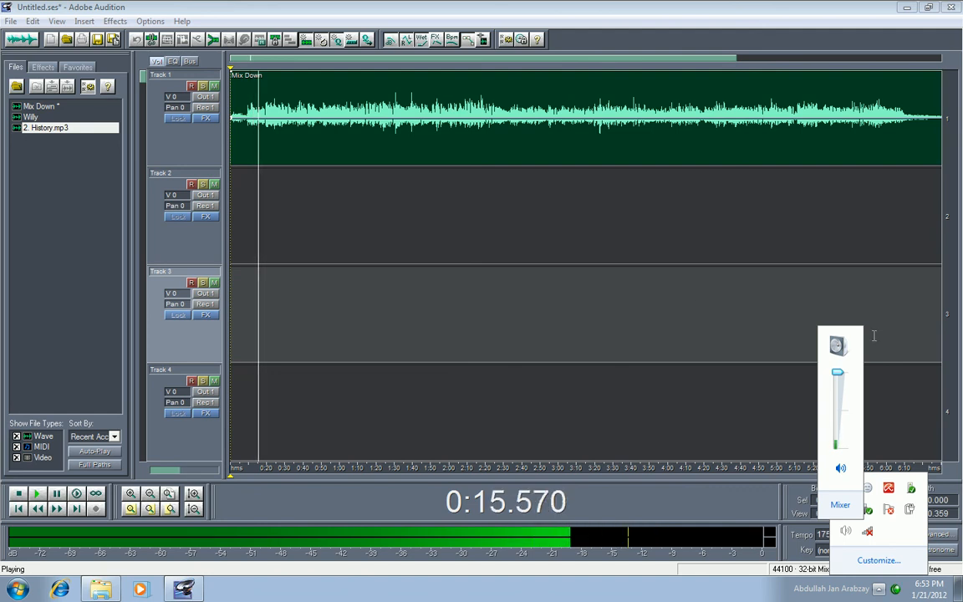
pyautogui.click(239, 120)
pyautogui.press('space')
# Step: Save the mixdown as H.mix in mp3PRO (FhG) format in a subfolder of Adobe Audition 1.0
pyautogui.click(12, 21)
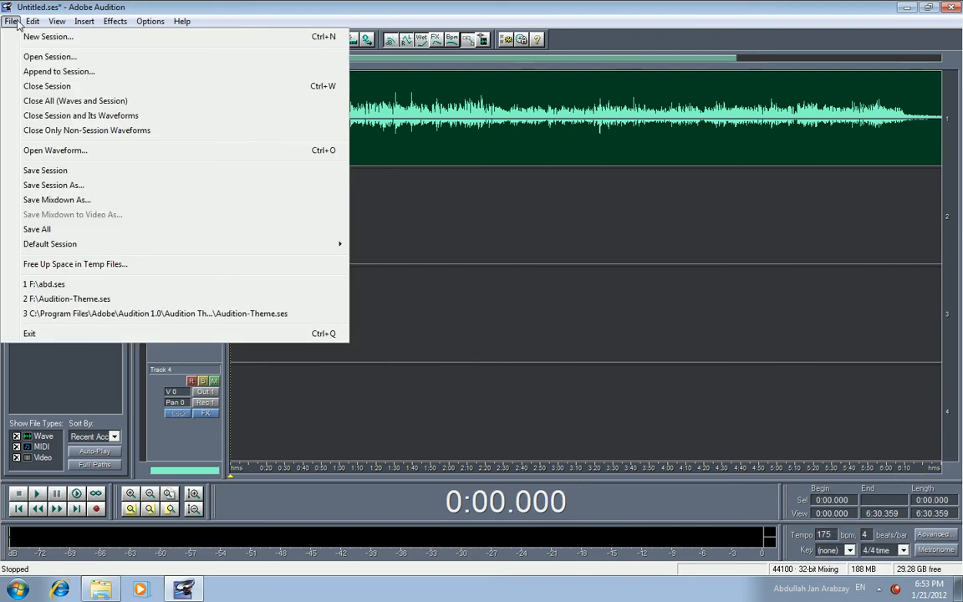
pyautogui.click(66, 204)
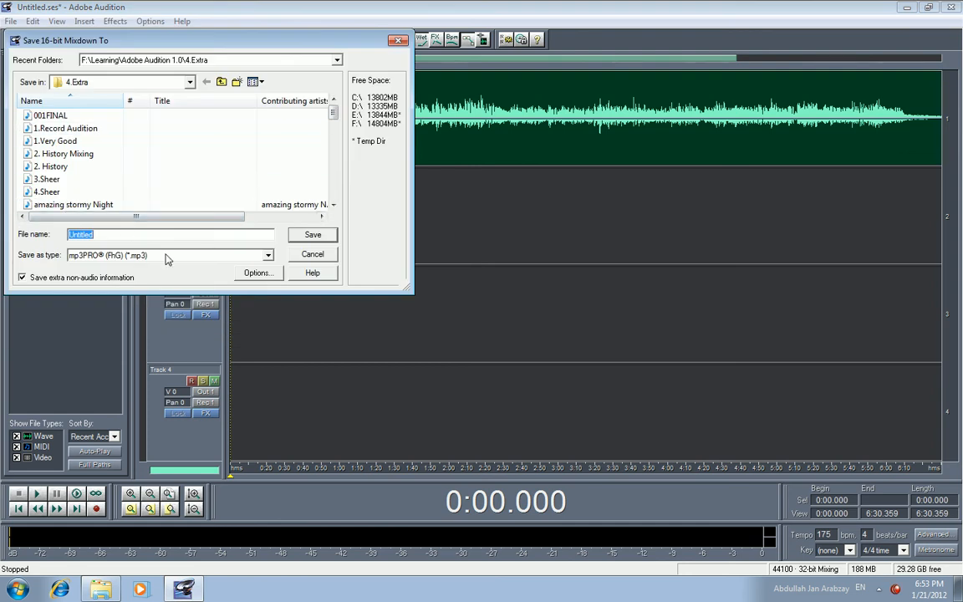
pyautogui.write('H.mix')
pyautogui.click(222, 81)
pyautogui.doubleClick(46, 153)
pyautogui.click(317, 236)
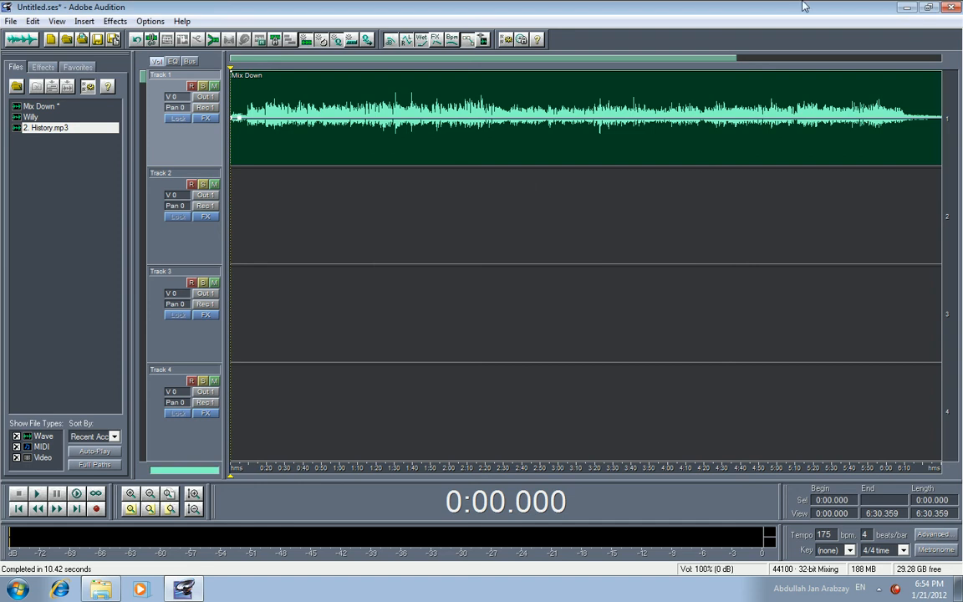
# Step: Switch to Windows Explorer and locate the H.mix file in F:\Learning\Adobe Audition 1.0\4.Extra
pyautogui.click(909, 8)
pyautogui.doubleClick(24, 25)
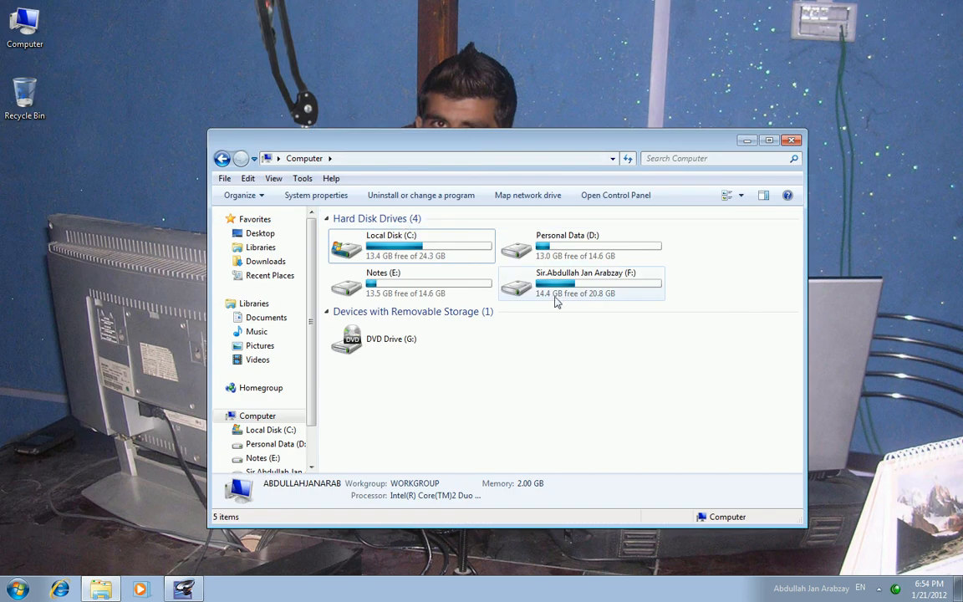
pyautogui.doubleClick(504, 266)
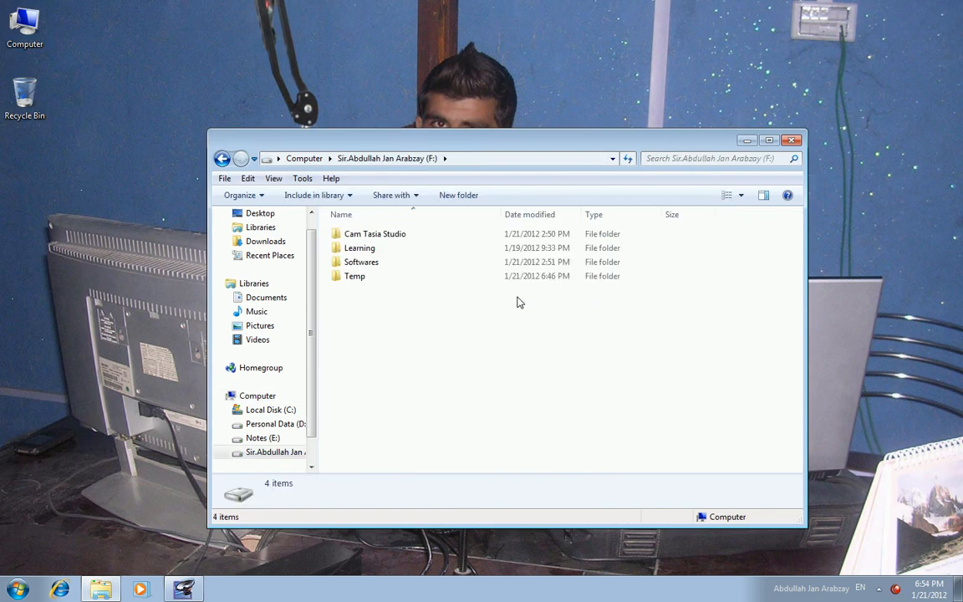
pyautogui.doubleClick(355, 248)
pyautogui.doubleClick(365, 237)
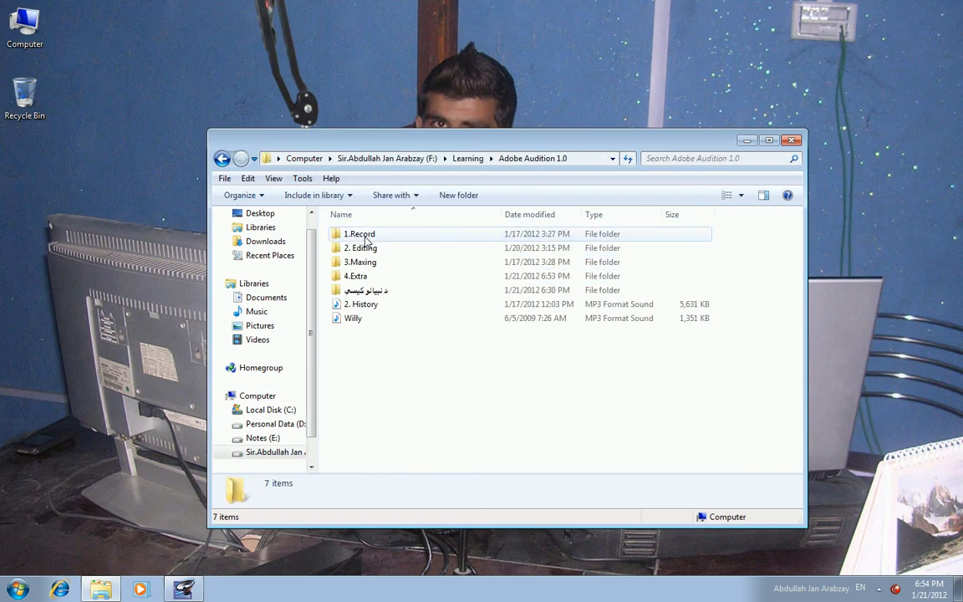
pyautogui.doubleClick(362, 280)
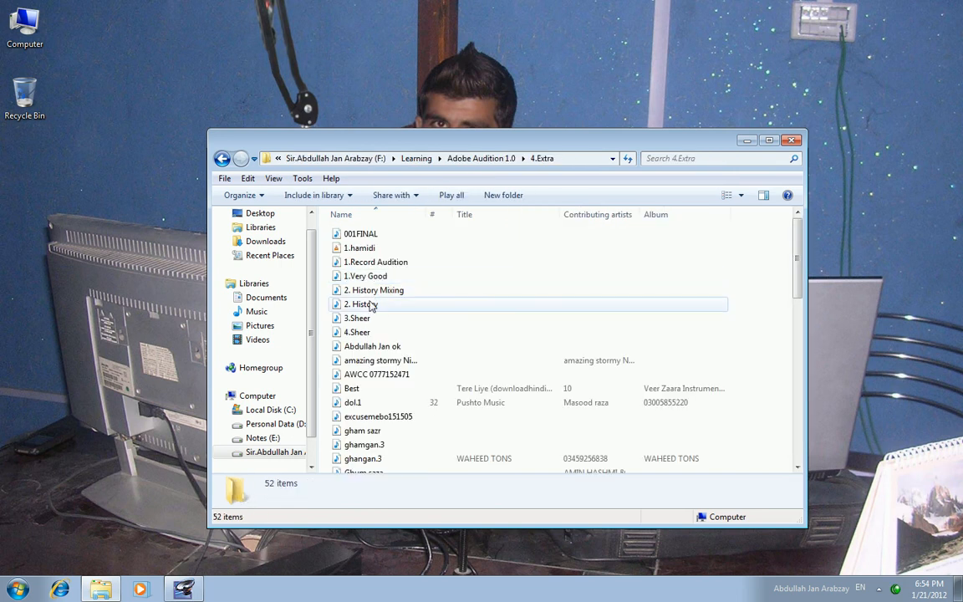
pyautogui.press('h')
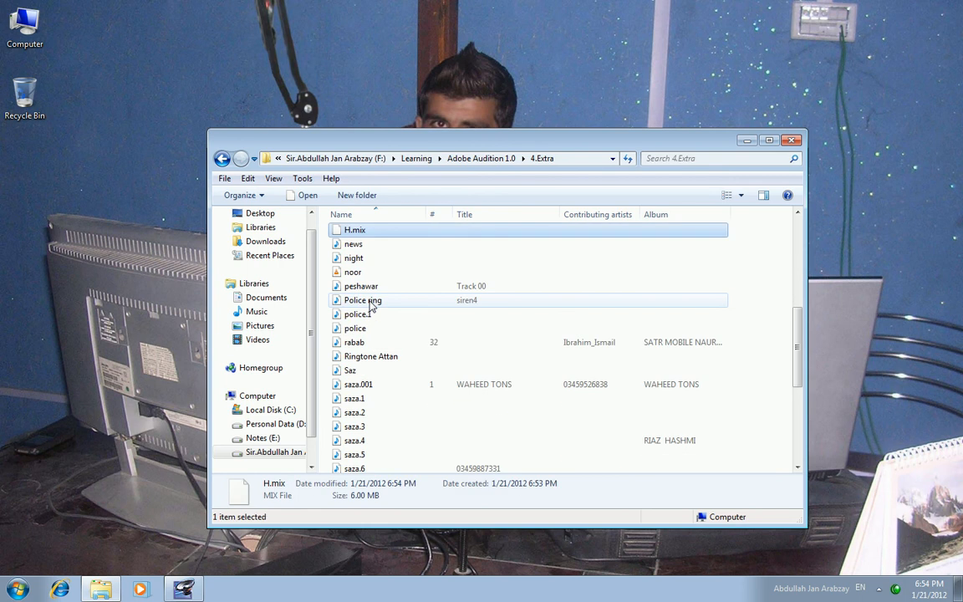
# Step: Try to open the H.mix file, then dismiss the program choice and close the folder window
pyautogui.rightClick(362, 234)
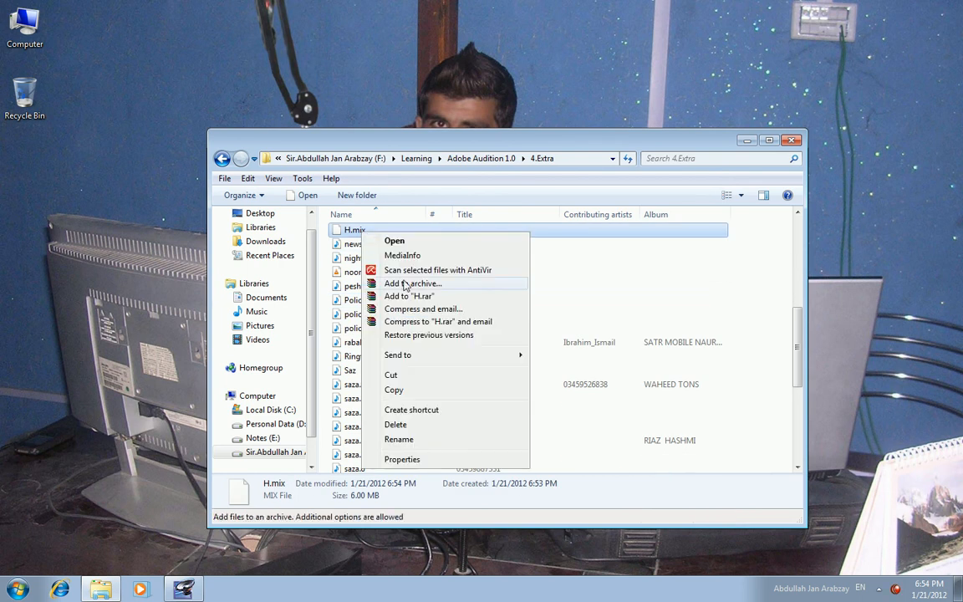
pyautogui.click(406, 241)
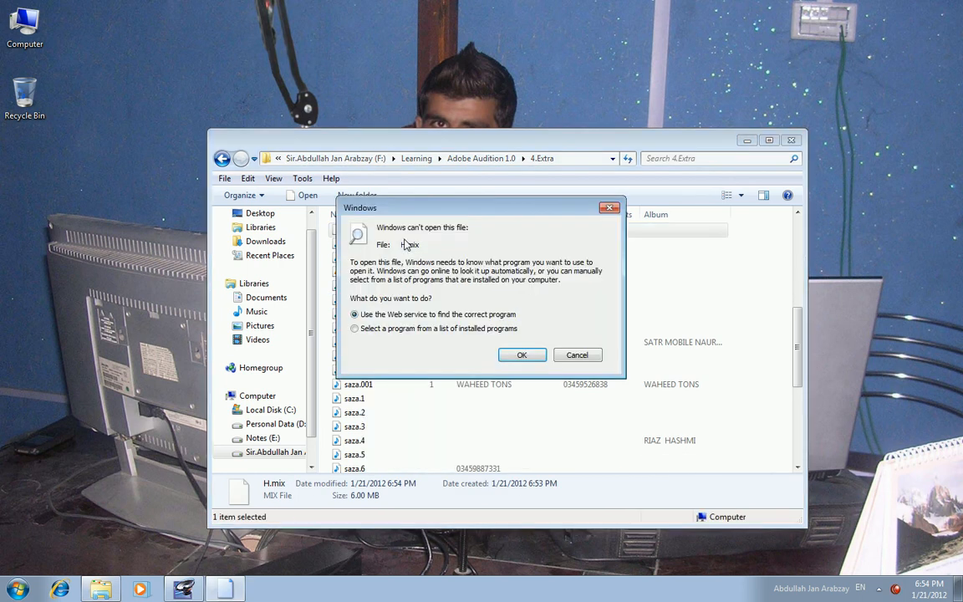
pyautogui.click(581, 358)
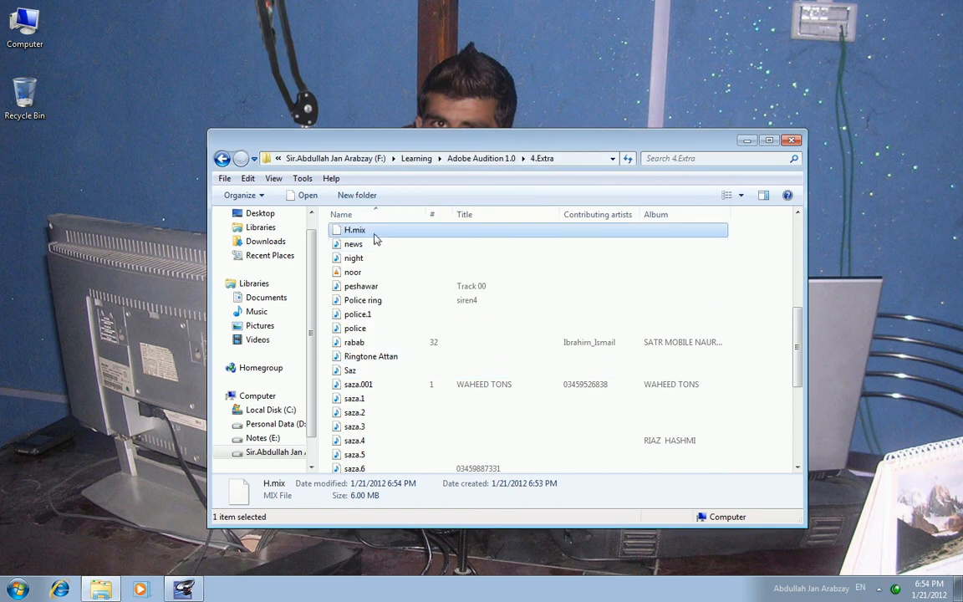
pyautogui.click(792, 142)
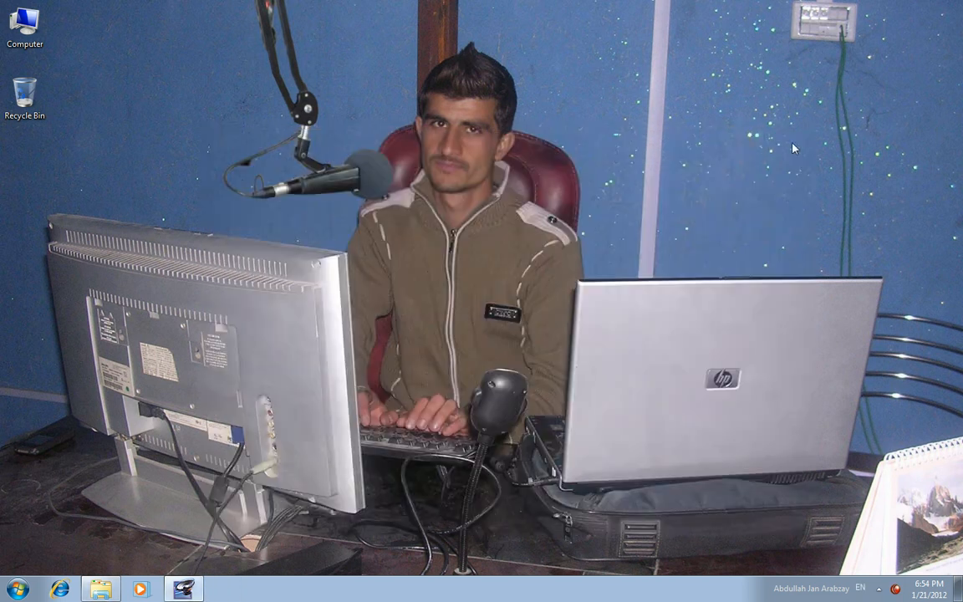
# Step: Switch back to Adobe Audition and save the mixdown as Untitled in mp3PRO (FhG) format in the Adobe Audition 1.0 folder
pyautogui.click(182, 590)
pyautogui.click(11, 20)
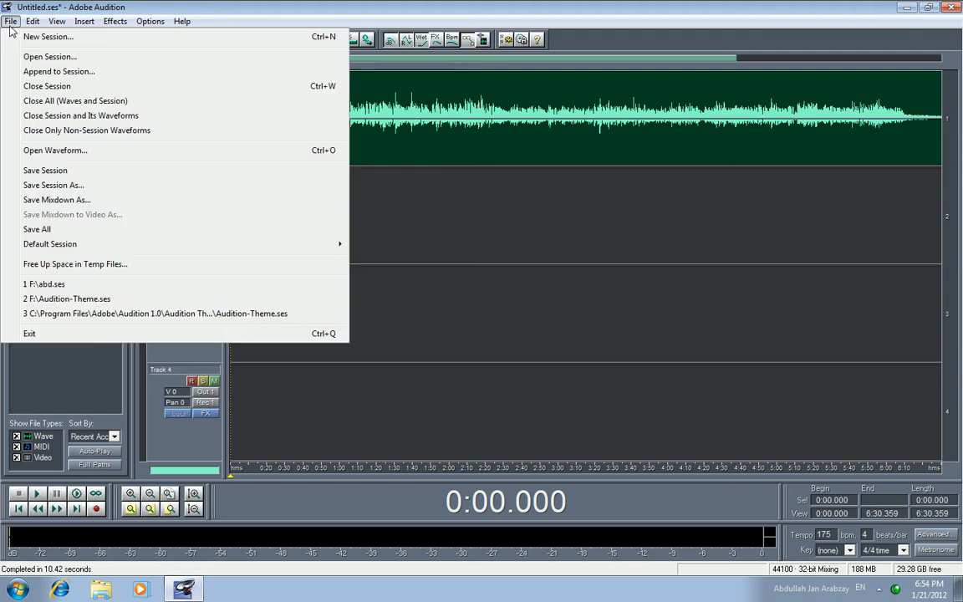
pyautogui.click(57, 196)
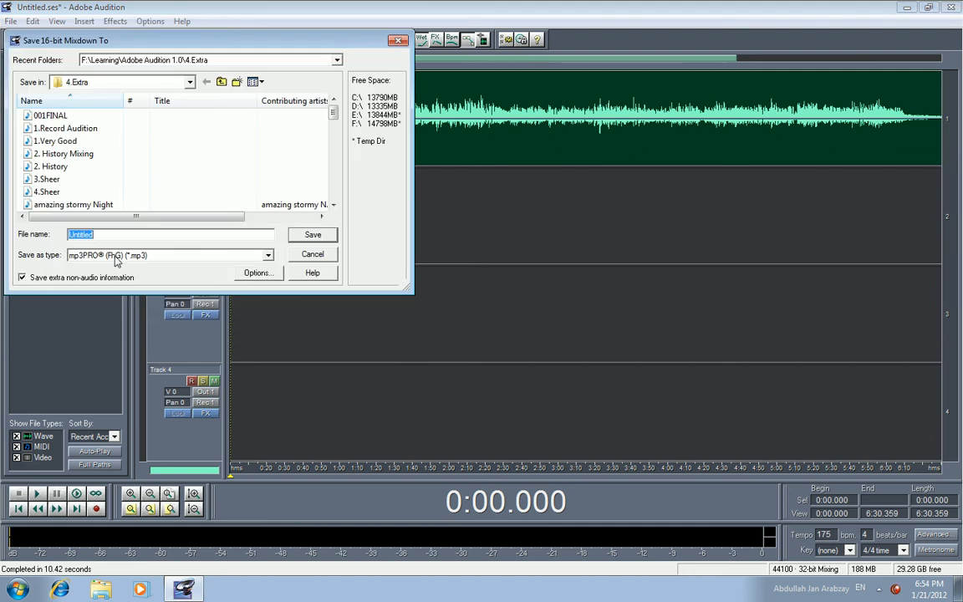
pyautogui.click(222, 81)
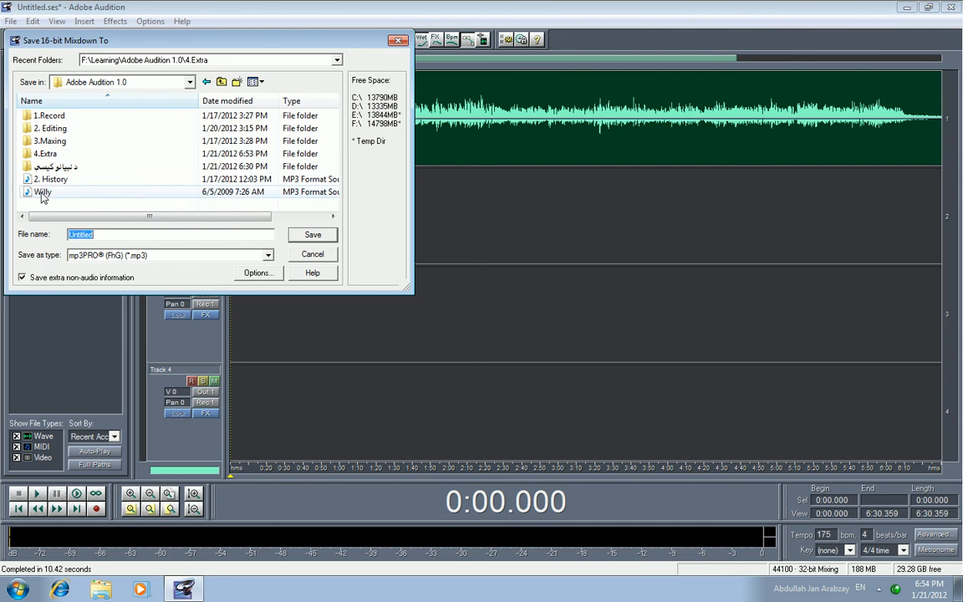
pyautogui.click(113, 237)
pyautogui.click(311, 235)
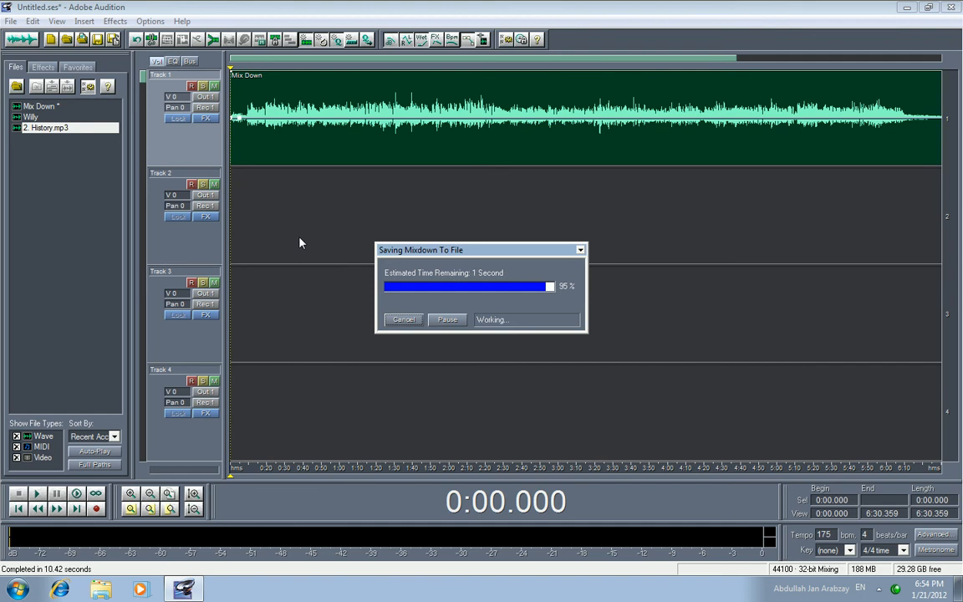
# Step: Switch to Windows Explorer and open the F:\Learning\Adobe Audition 1.0 folder
pyautogui.click(903, 9)
pyautogui.doubleClick(23, 35)
pyautogui.click(540, 294)
pyautogui.doubleClick(539, 295)
pyautogui.doubleClick(348, 249)
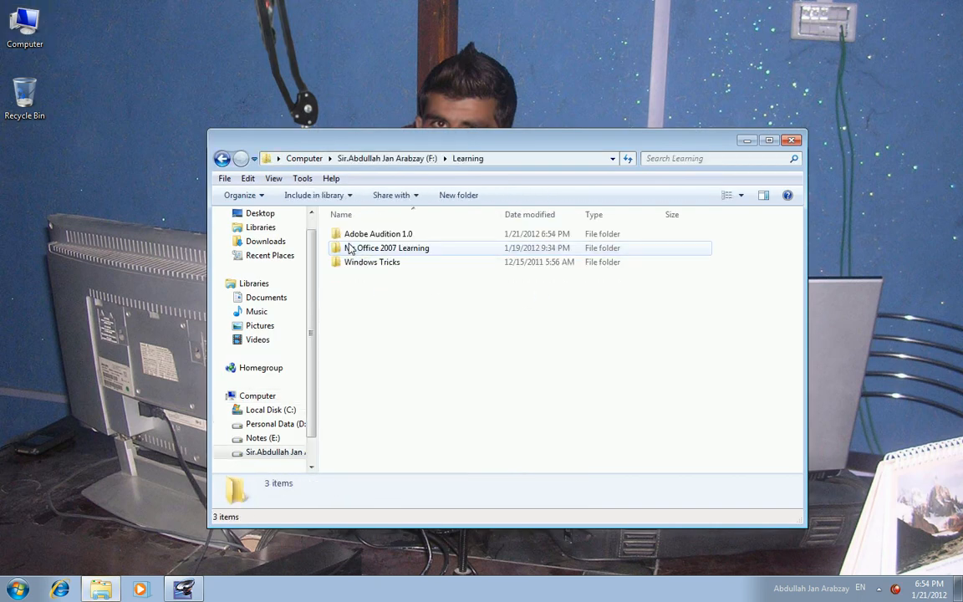
pyautogui.doubleClick(358, 234)
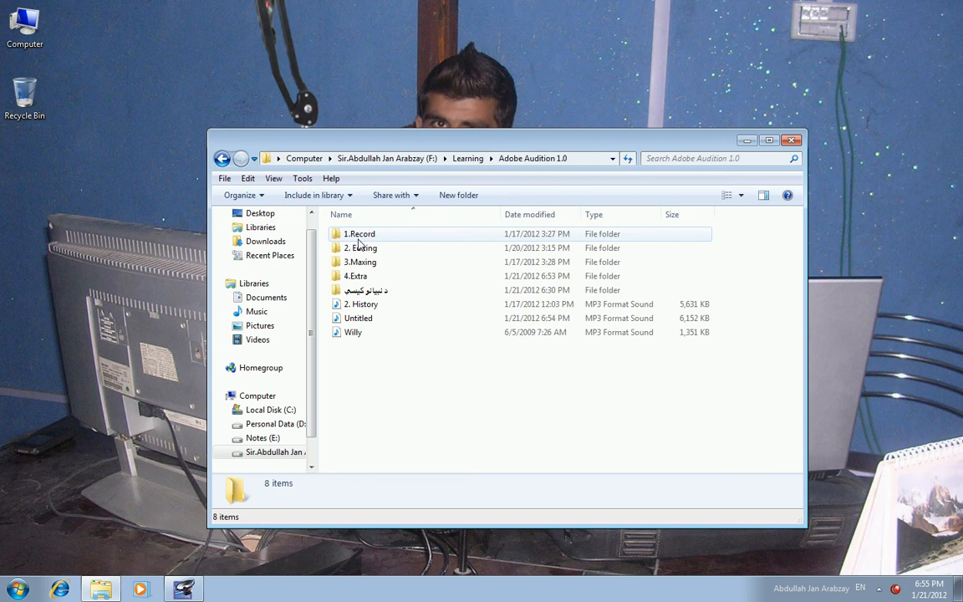
# Step: Play the original 2. History file in VLC media player
pyautogui.click(357, 305)
pyautogui.rightClick(358, 307)
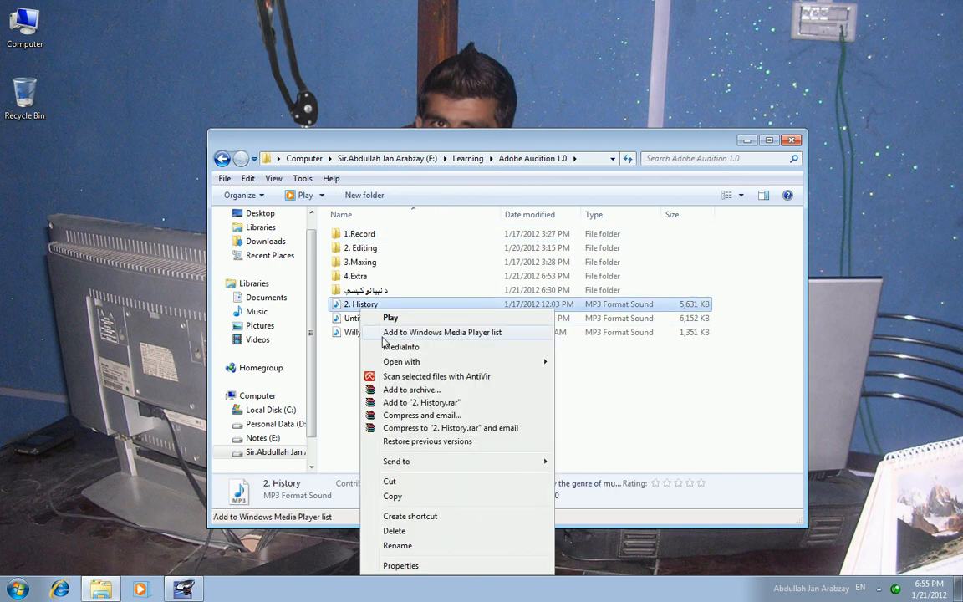
pyautogui.moveTo(405, 361)
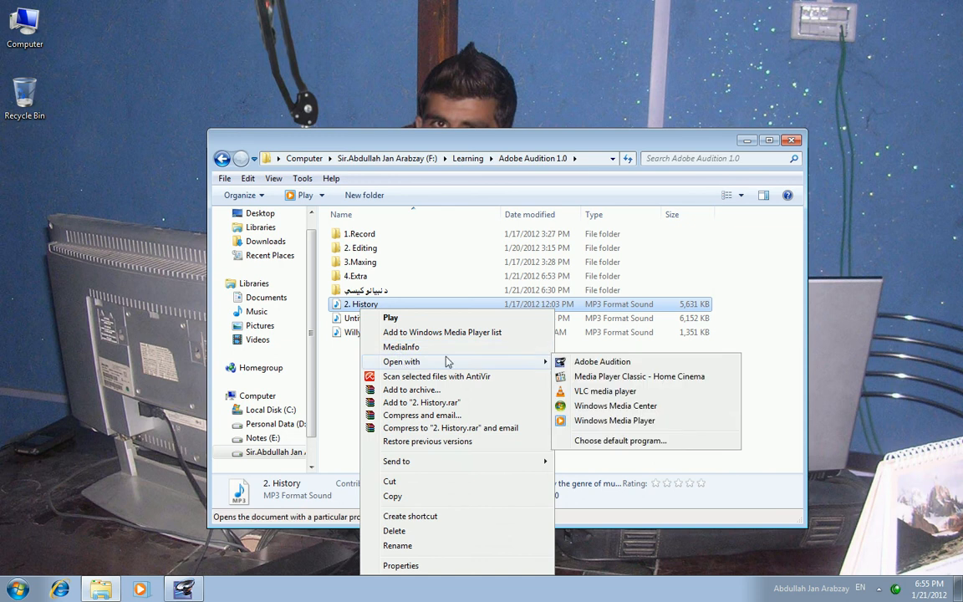
pyautogui.click(599, 392)
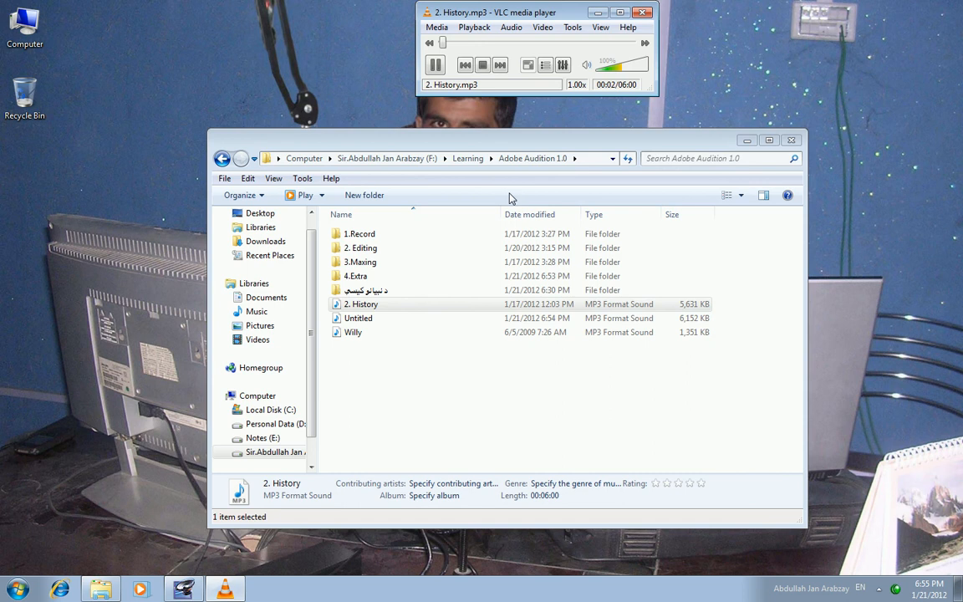
# Step: Play the Untitled mixdown in the open VLC player, then close the player and the folder window
pyautogui.click(365, 319)
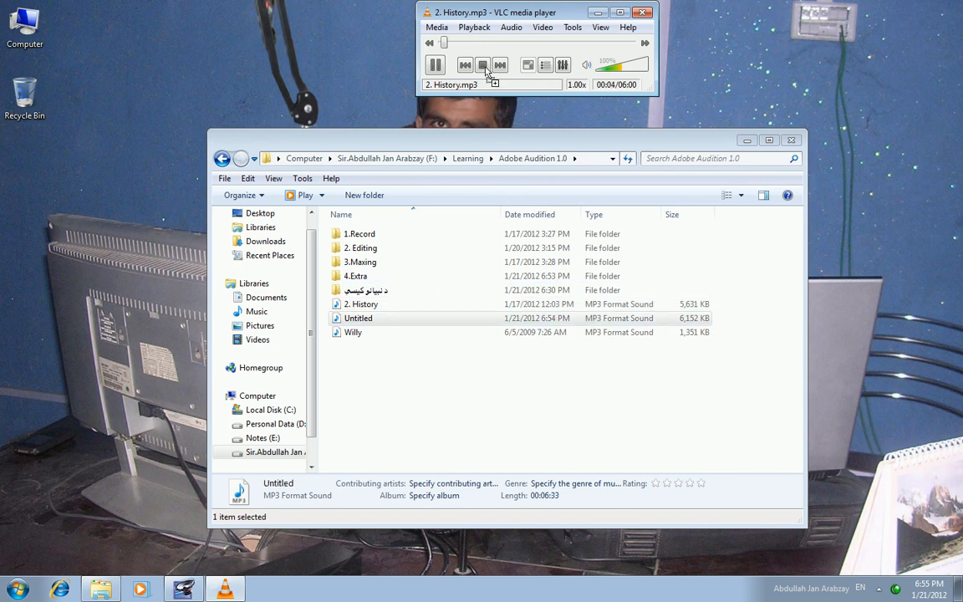
pyautogui.press('Return')
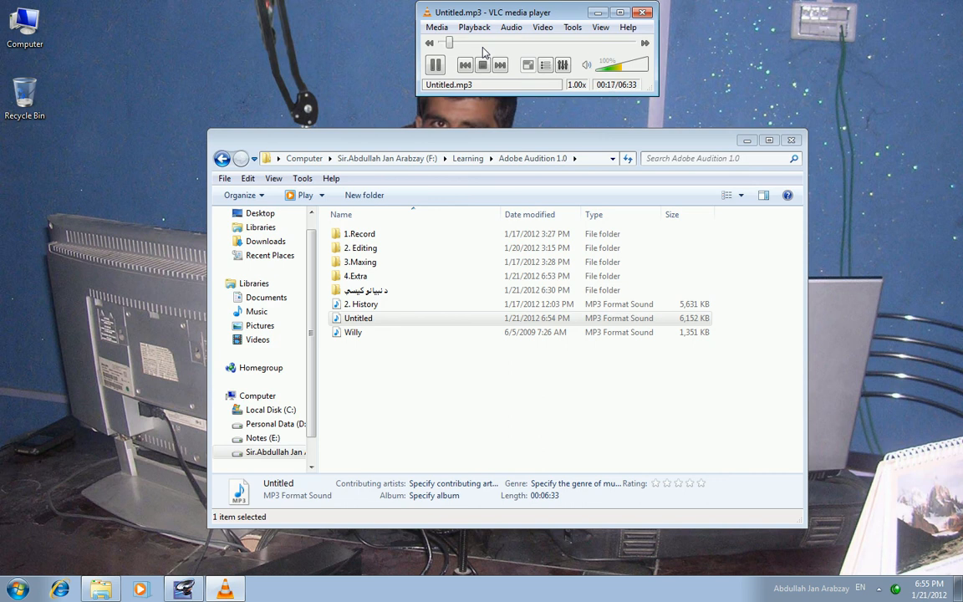
pyautogui.click(643, 12)
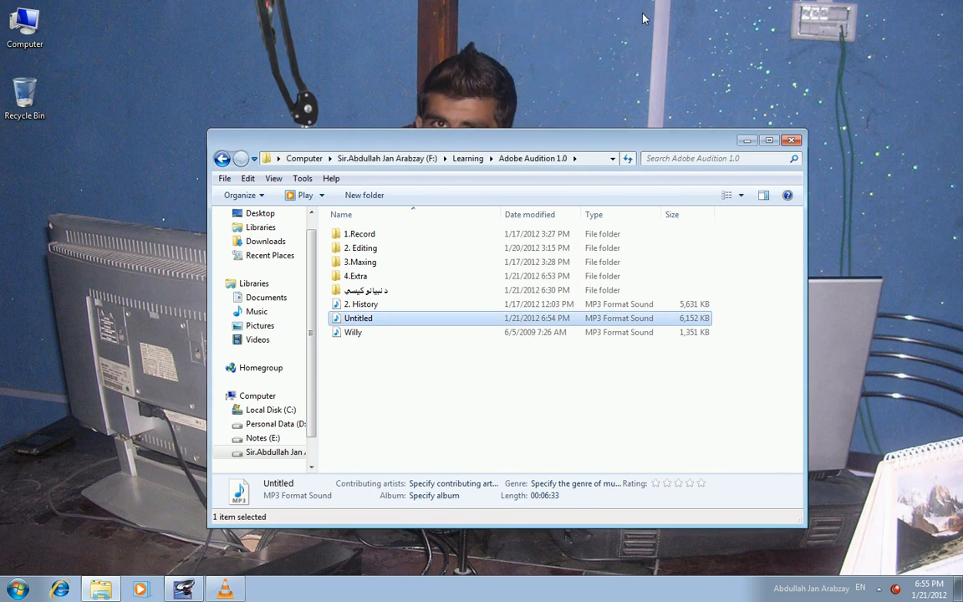
pyautogui.click(792, 141)
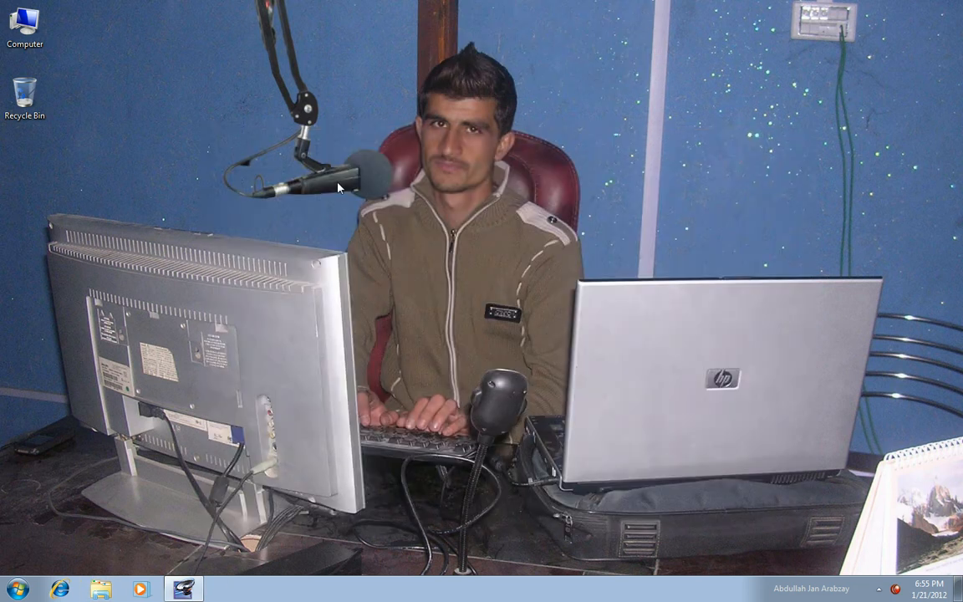